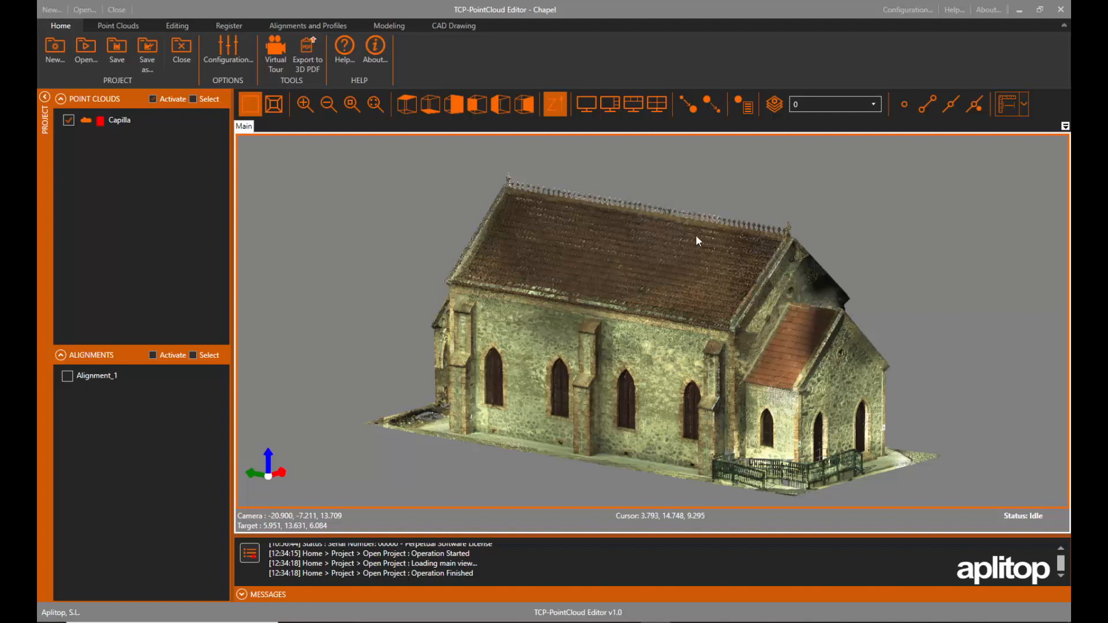
Turn on point and endpoint snapping and add a drawing layer named Facade as the current layer.
click(906, 100)
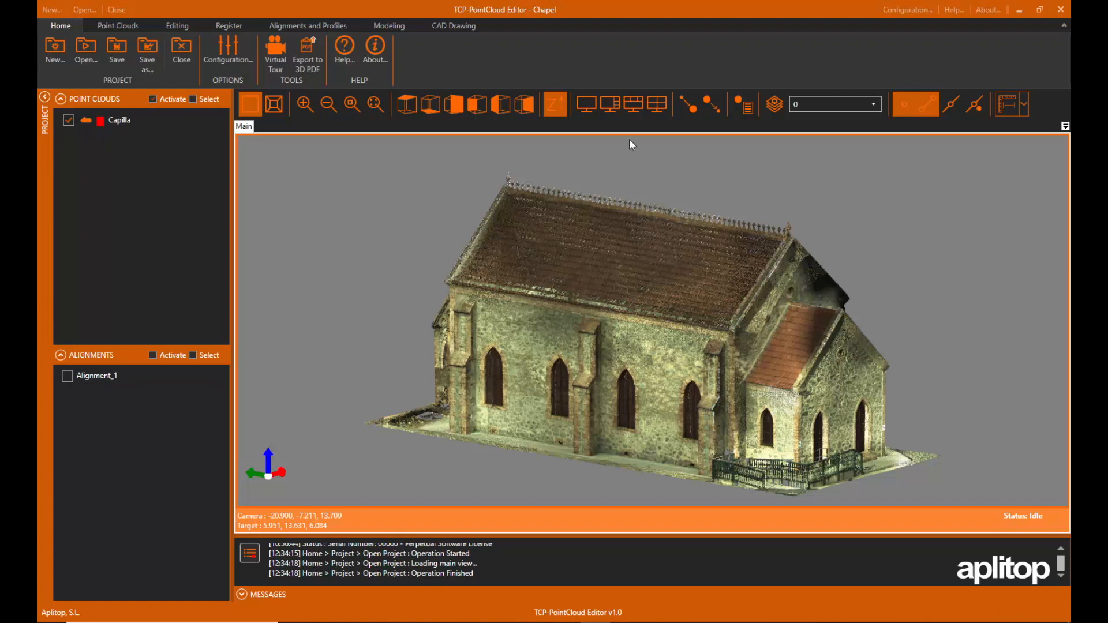
click(777, 105)
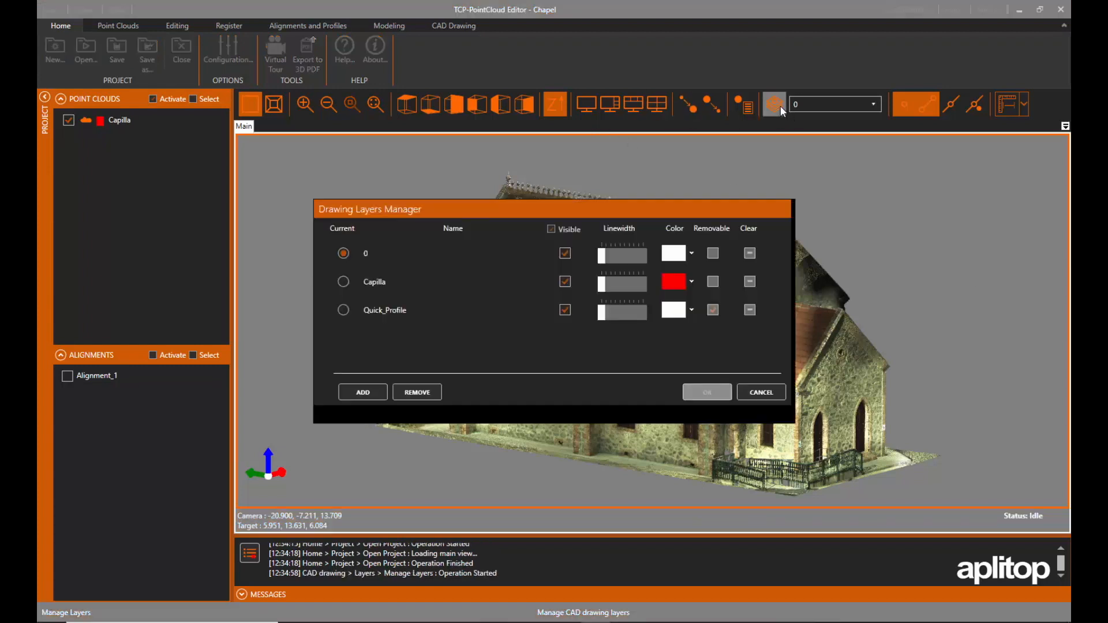
click(362, 392)
key(BackSpace)
key(BackSpace)
key(BackSpace)
key(BackSpace)
key(BackSpace)
key(BackSpace)
key(BackSpace)
key(BackSpace)
key(BackSpace)
text(Facade)
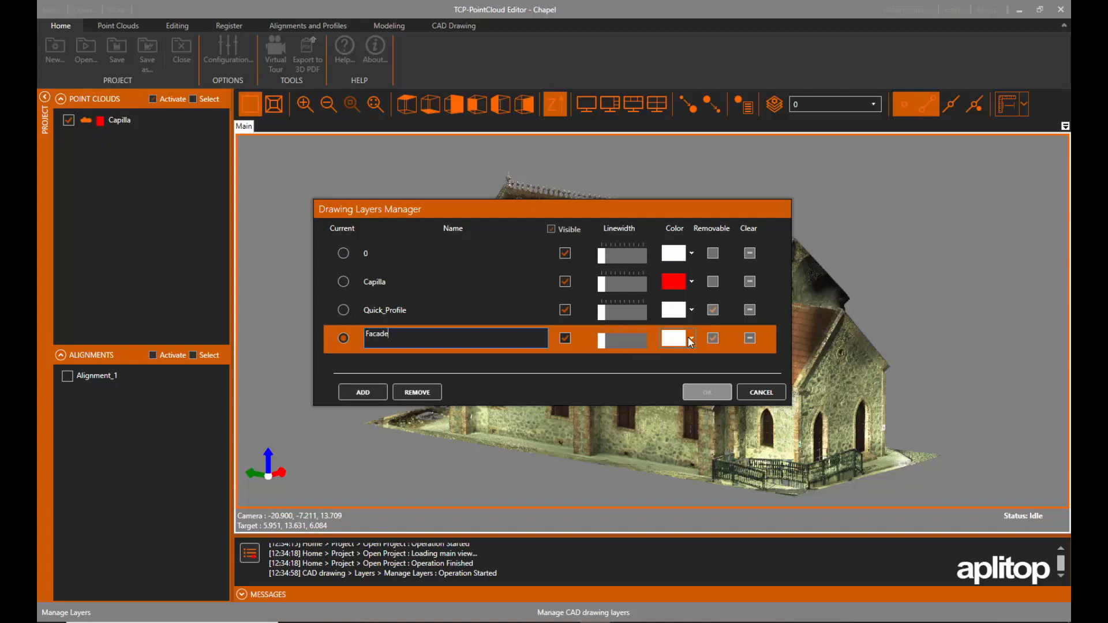
key(Return)
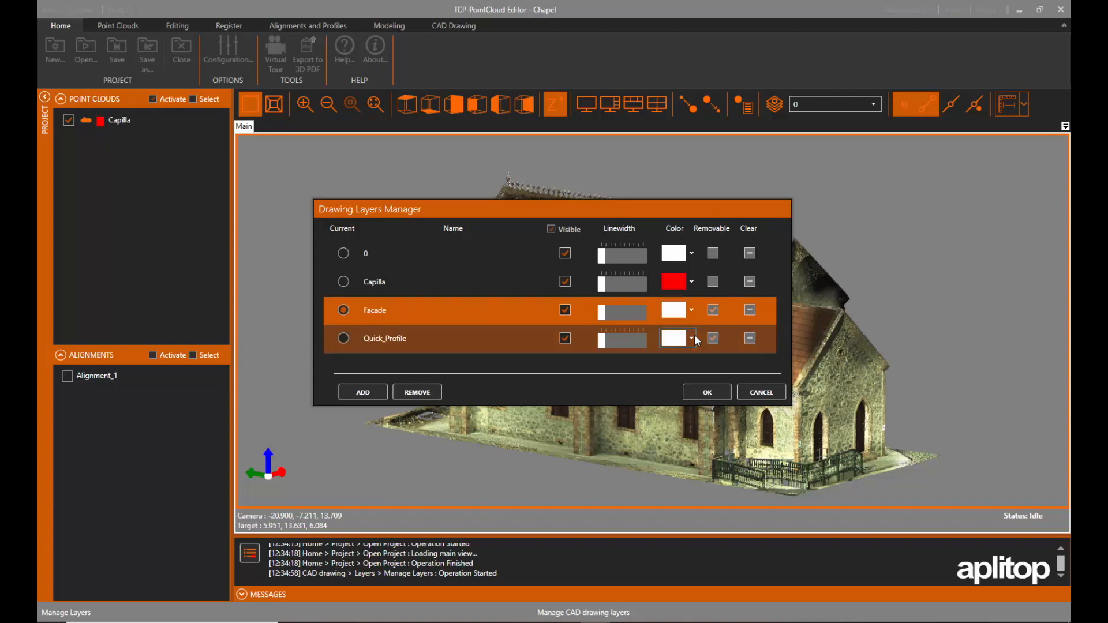
Set the Facade layer's colour to cyan and its line width to 3, and apply the layer settings.
click(692, 310)
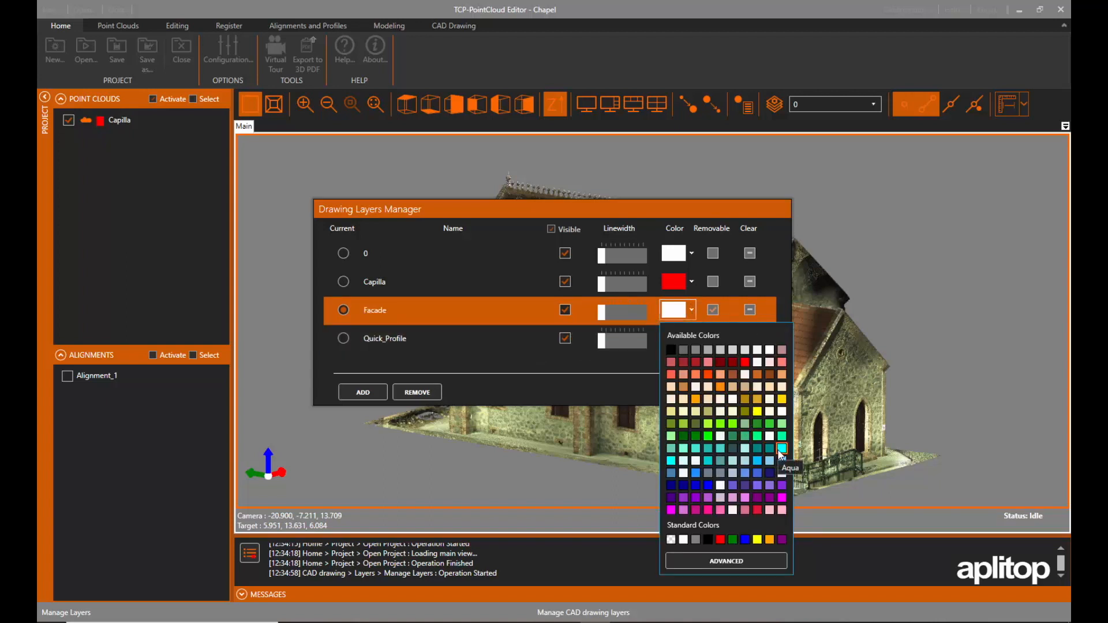
click(673, 461)
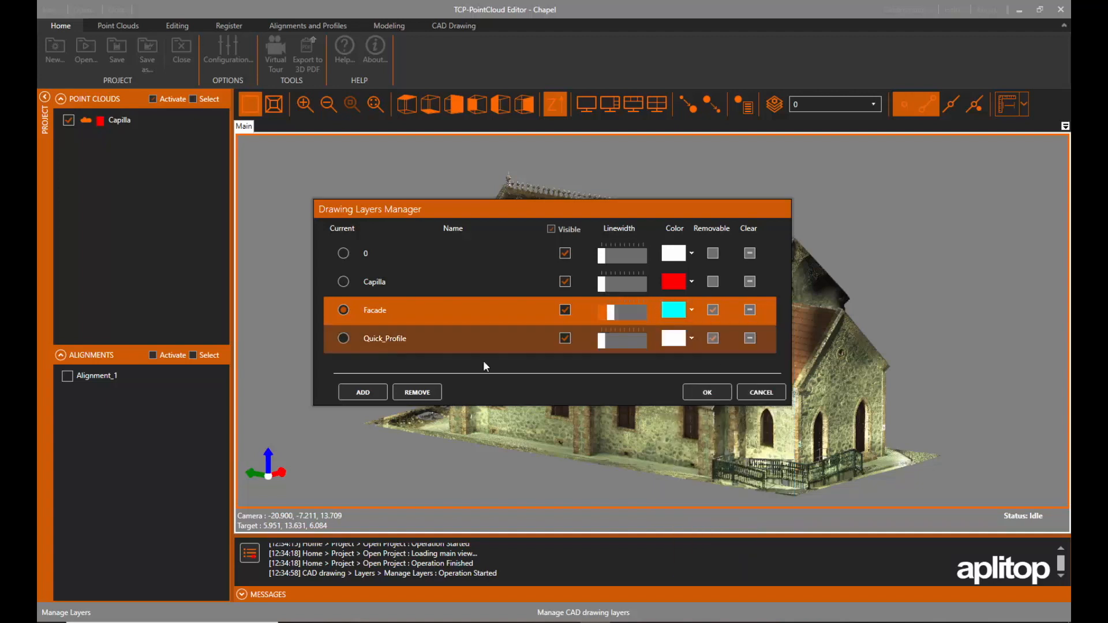
click(707, 393)
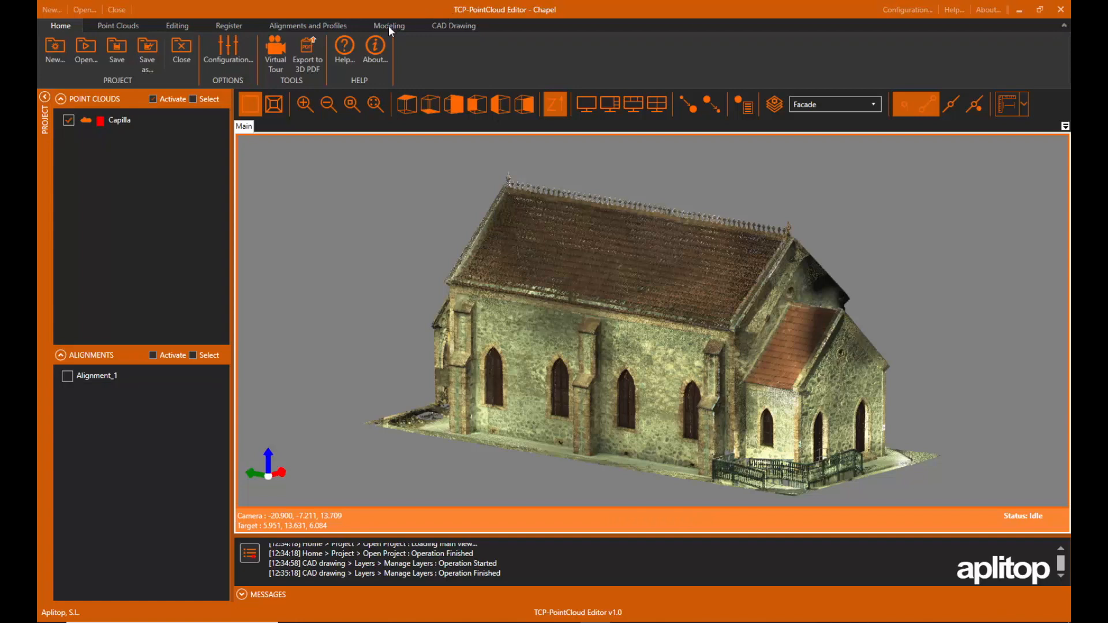
Draw an open polyline on the small gabled front facade, up one wall edge, over the gable peak and down the other wall edge.
click(445, 25)
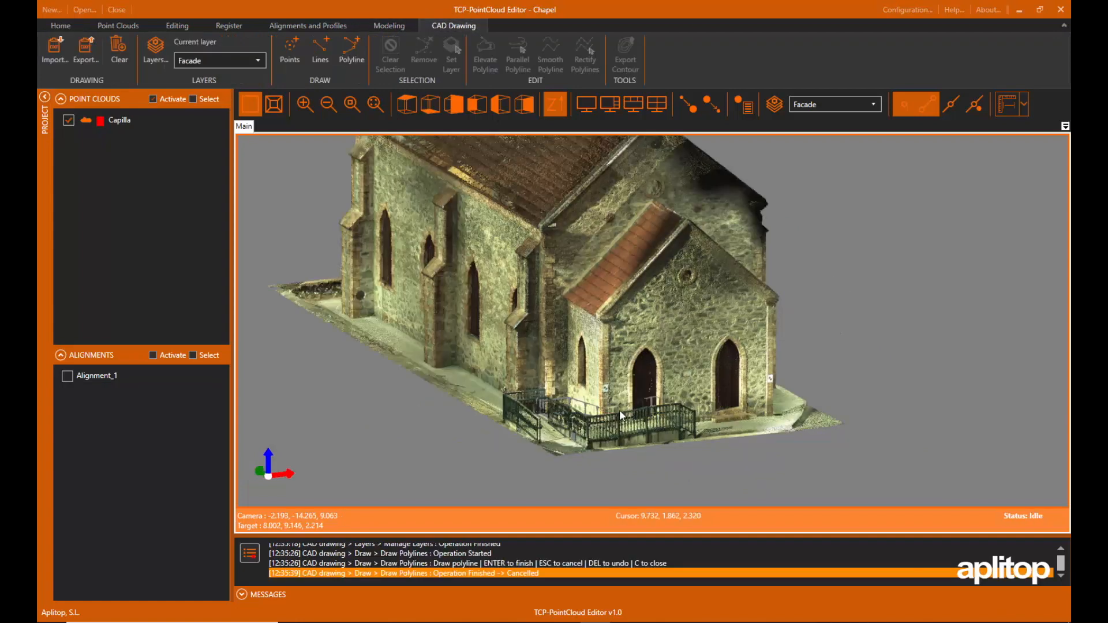
click(347, 51)
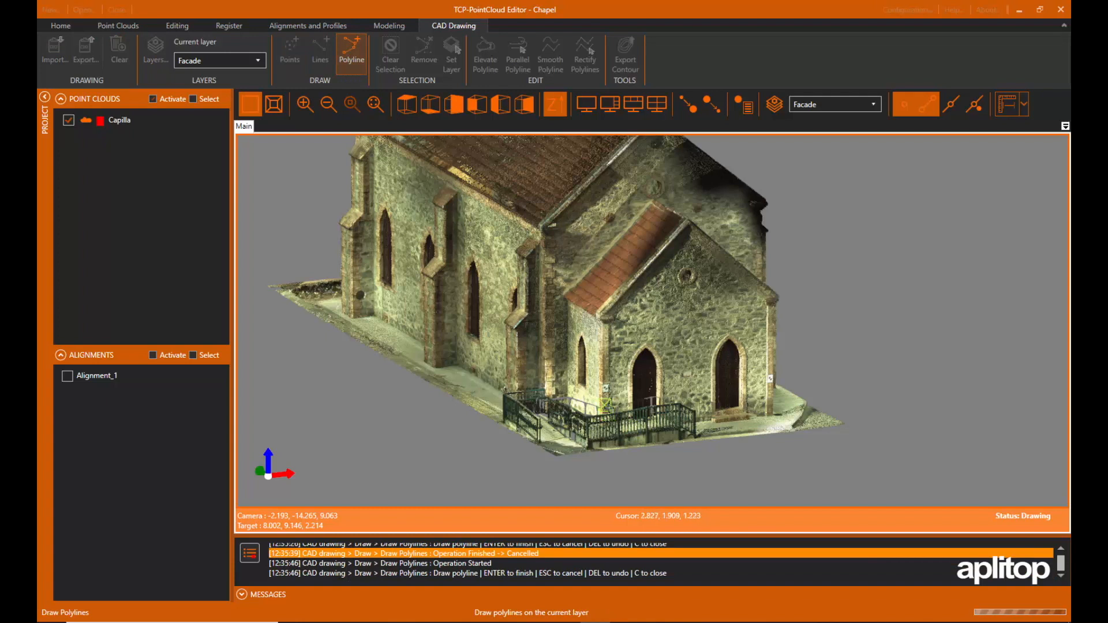
click(610, 314)
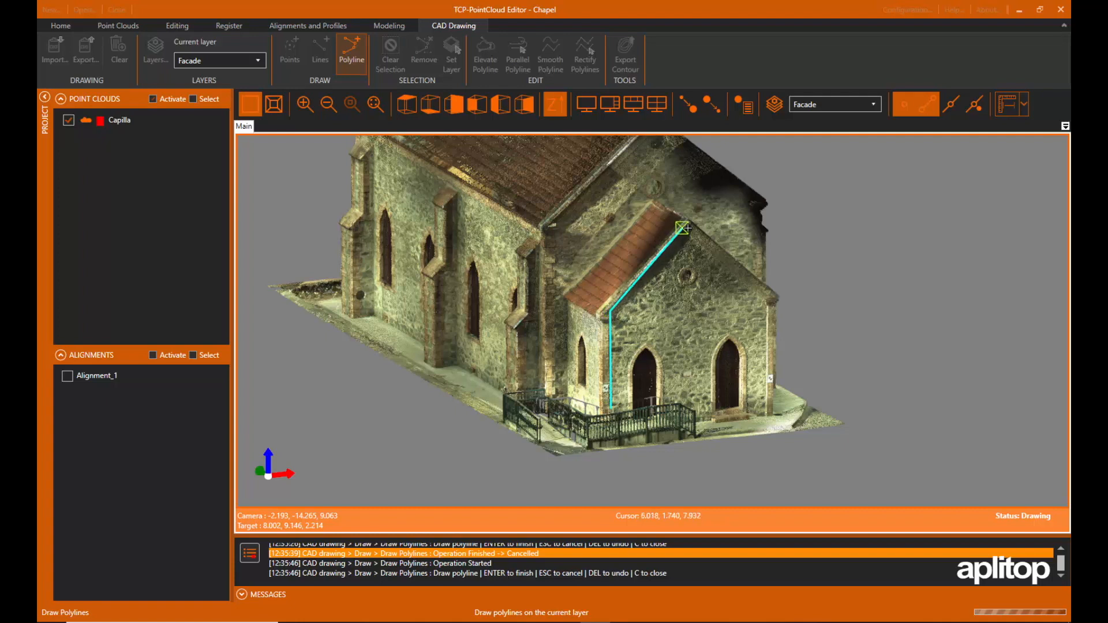
click(685, 229)
click(769, 302)
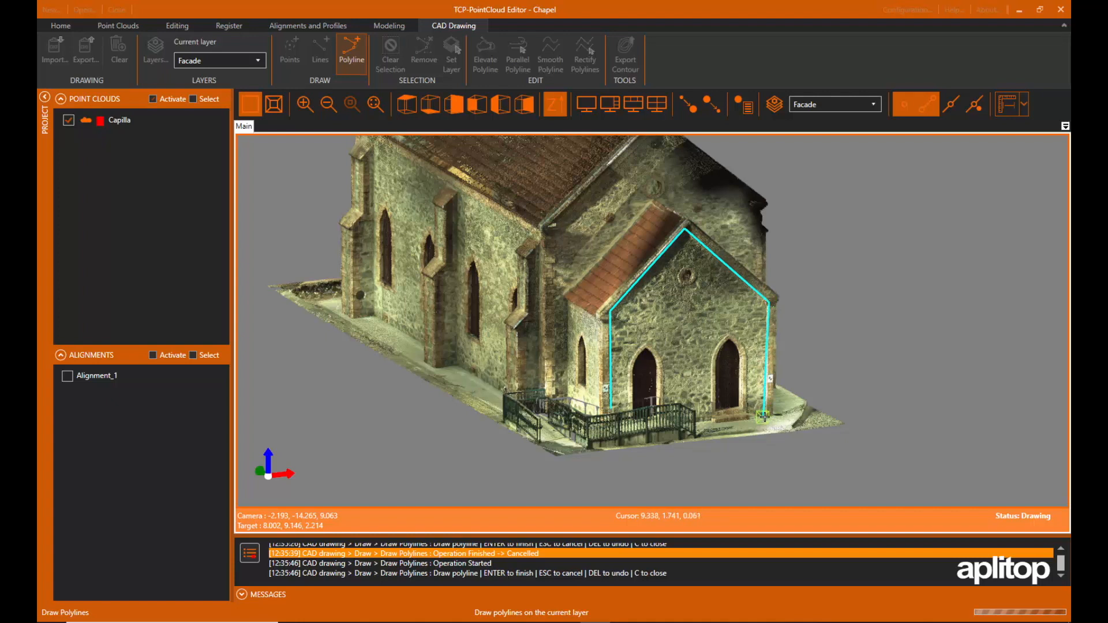
right_click(766, 416)
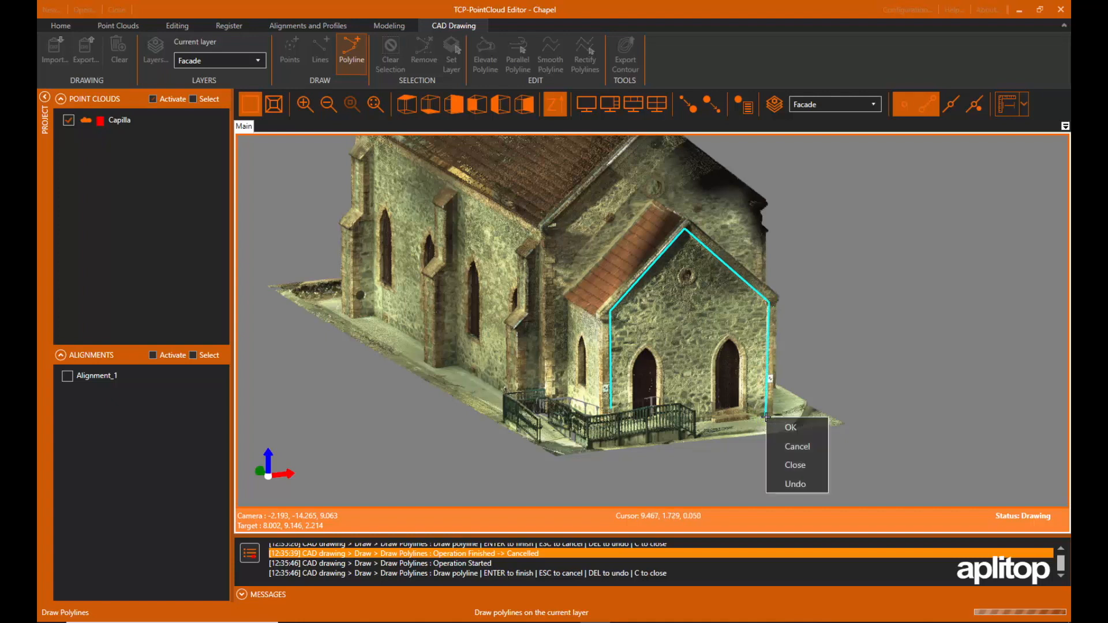
click(795, 428)
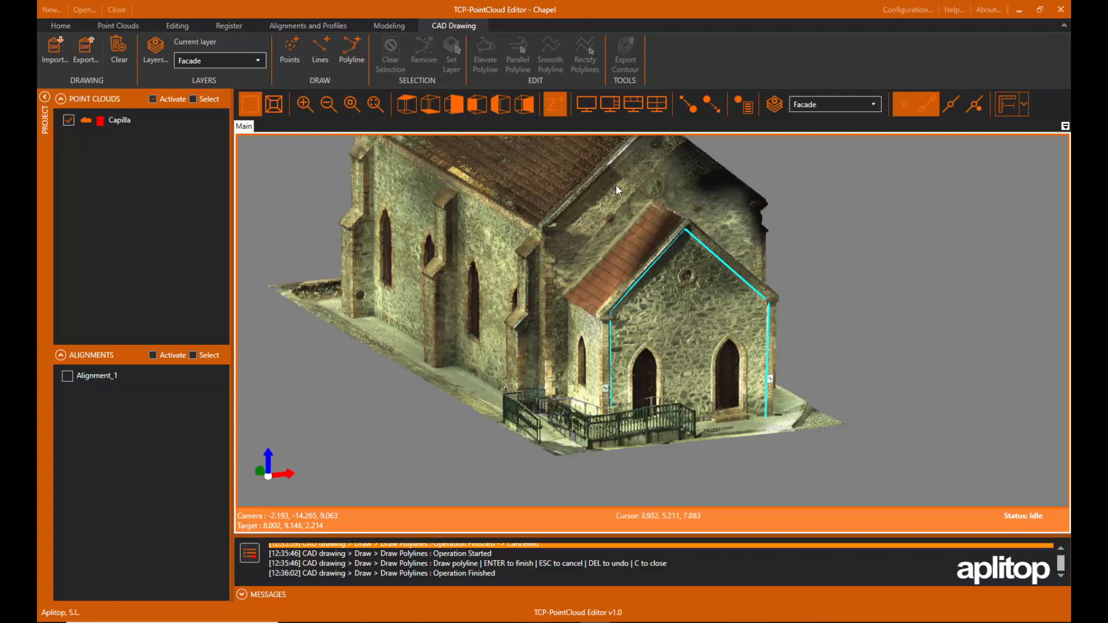
Split the display into a main view with three side views and add a drawing layer named Roof.
click(611, 105)
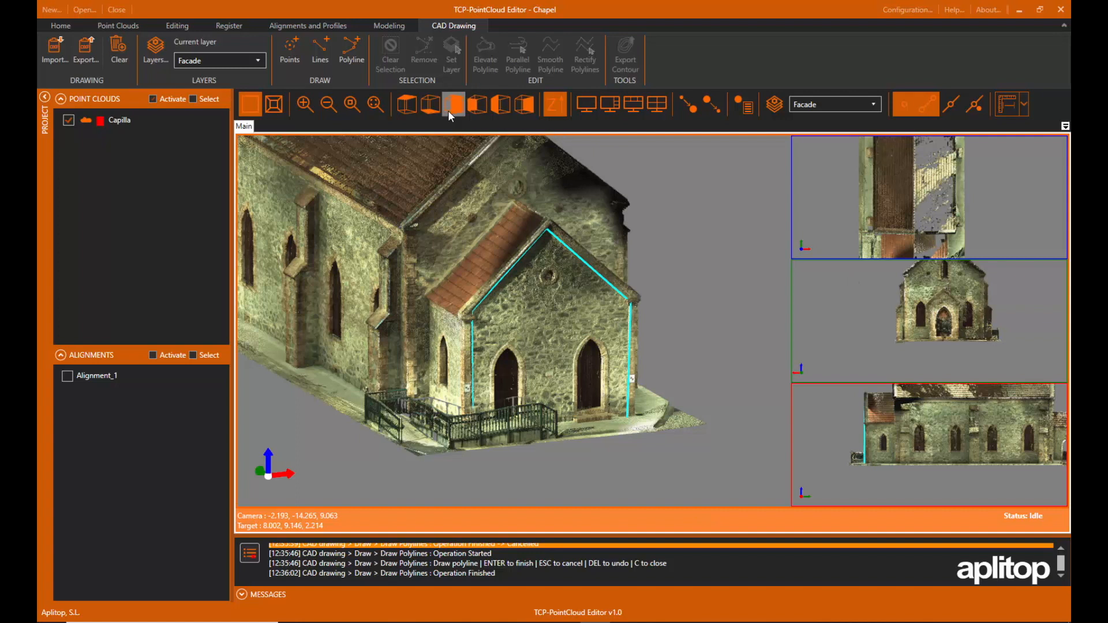
click(153, 51)
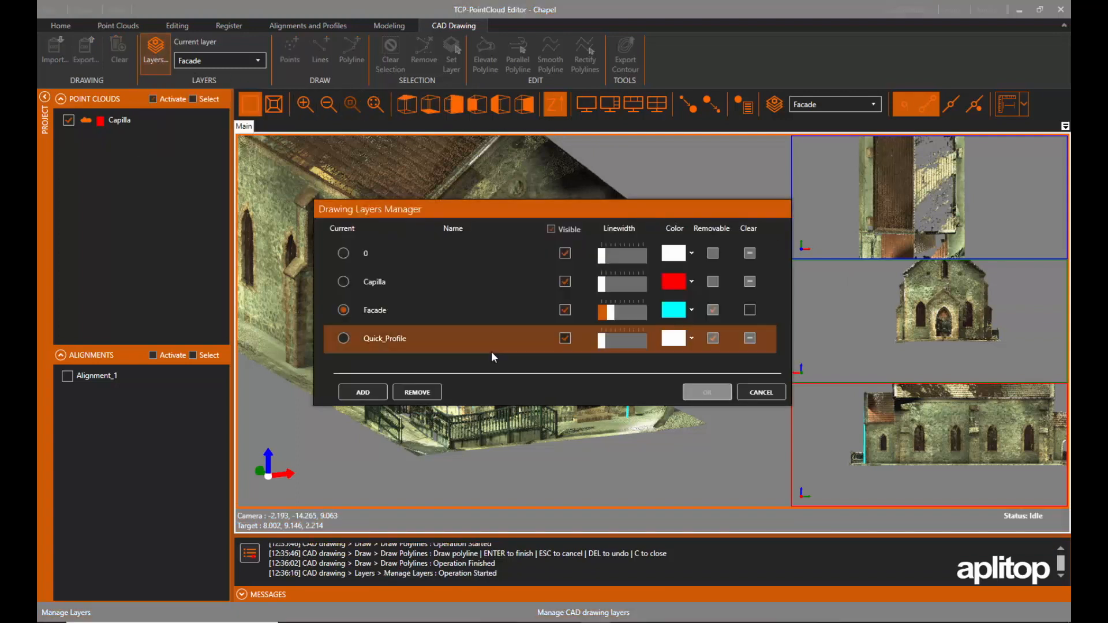
click(359, 391)
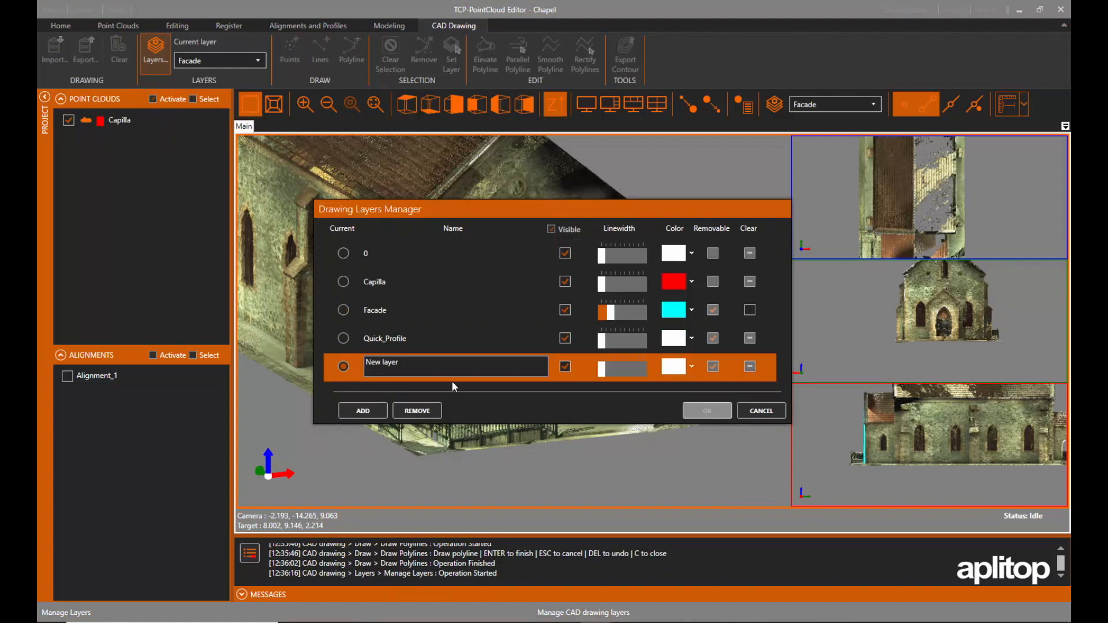
key(ctrl+a)
text(Roof)
key(Return)
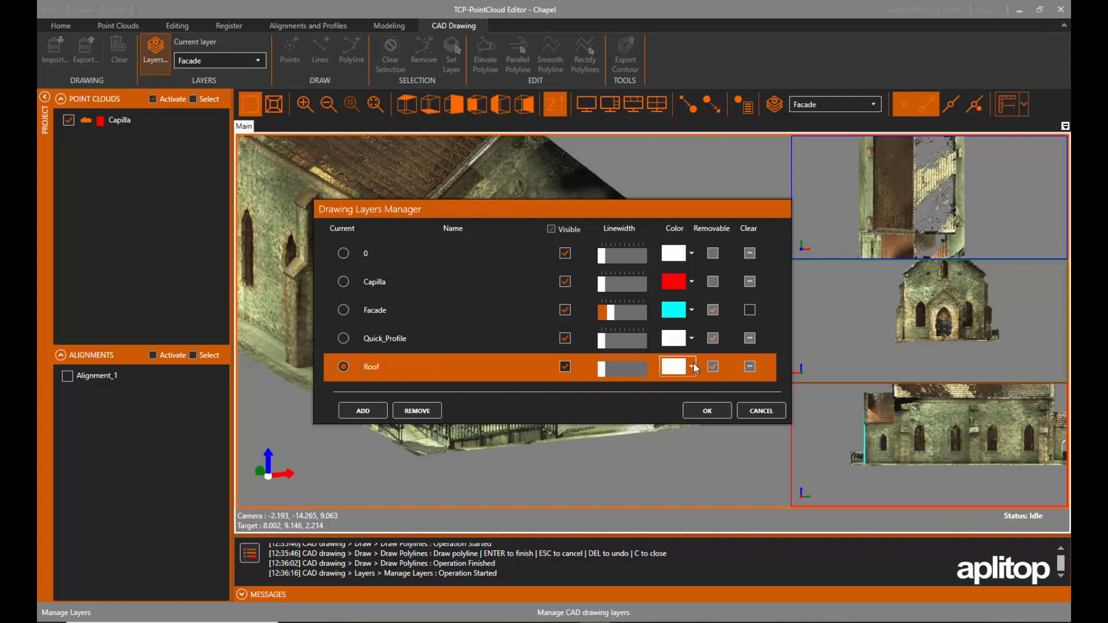
Set the Roof layer's colour to magenta and its line width to 3, and apply the layer settings.
click(694, 367)
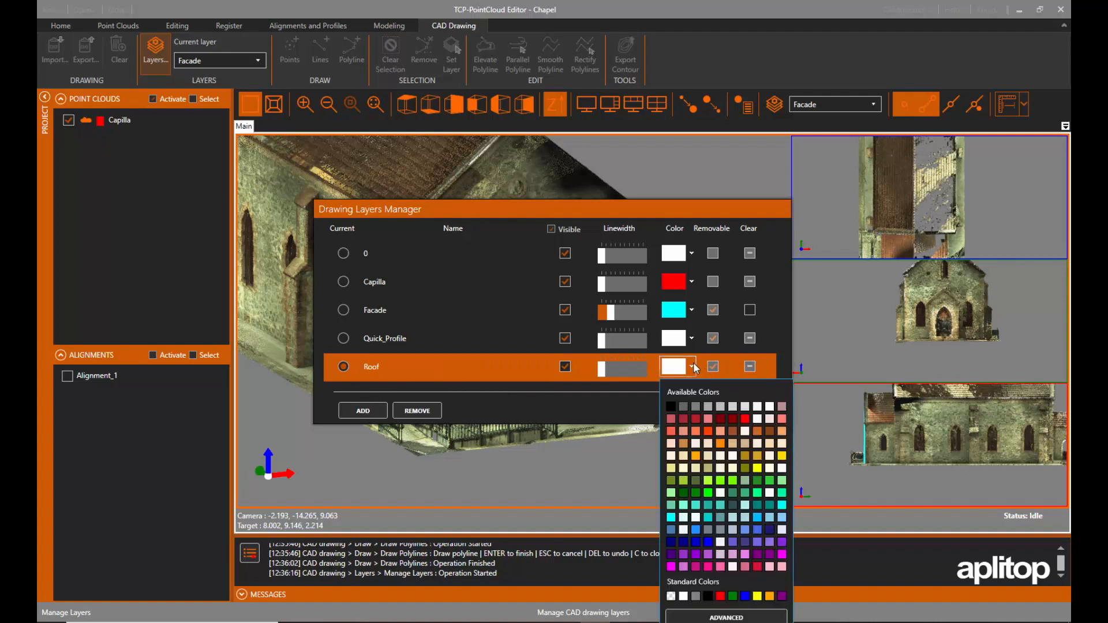
click(782, 554)
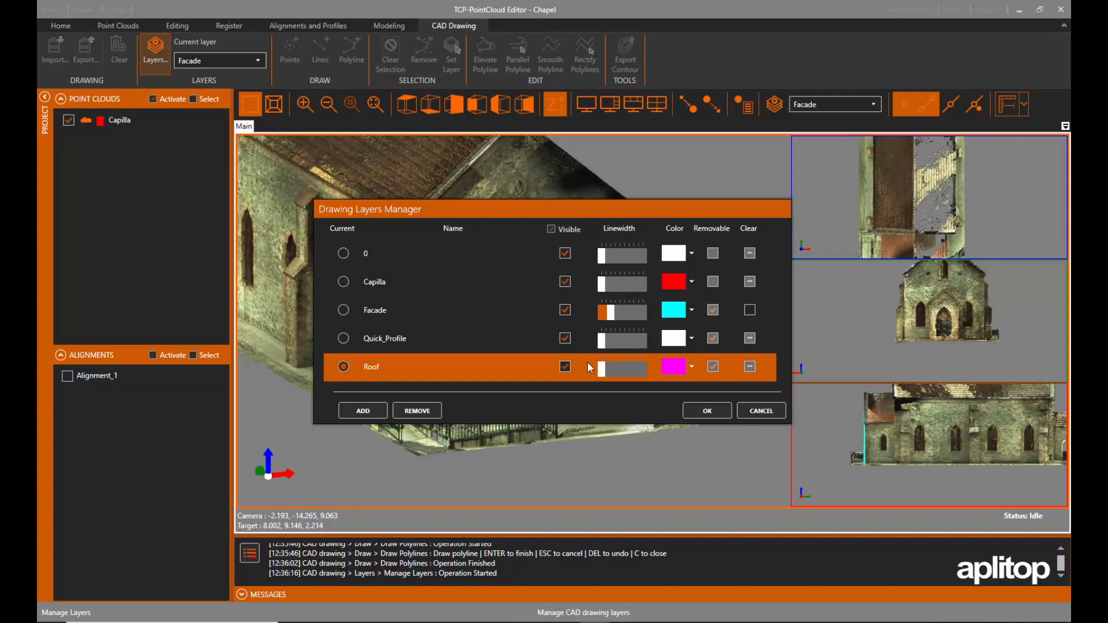
drag(603, 371, 614, 372)
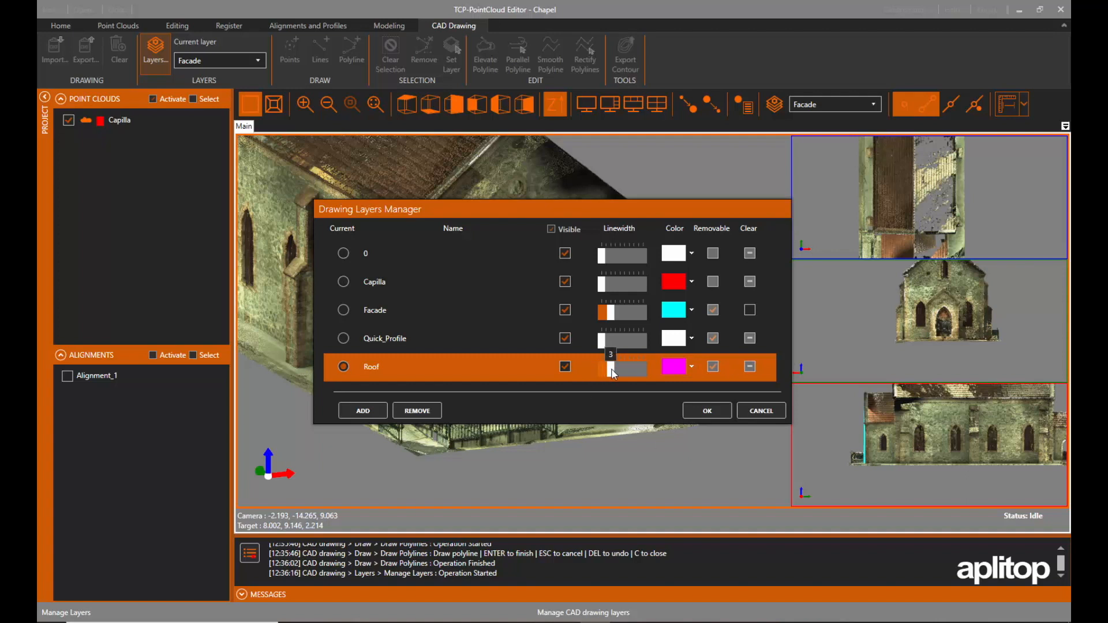
click(709, 412)
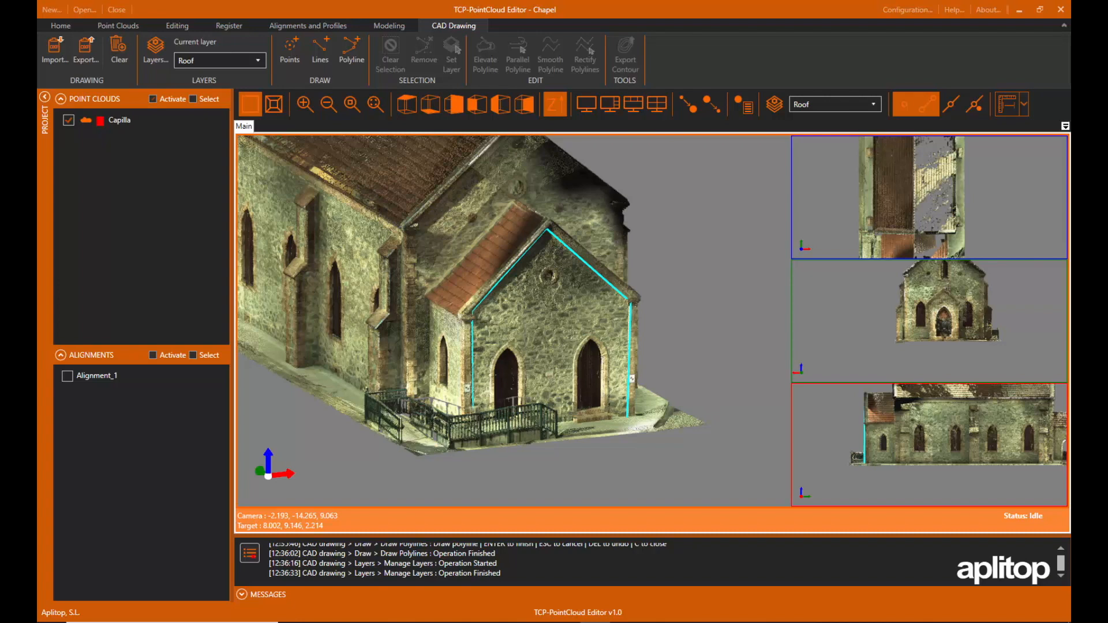
In the top view, draw a closed polyline through the four corners of the chapel's main roof.
click(407, 104)
scroll(595, 219, down, 5)
middle_drag(570, 160, 601, 219)
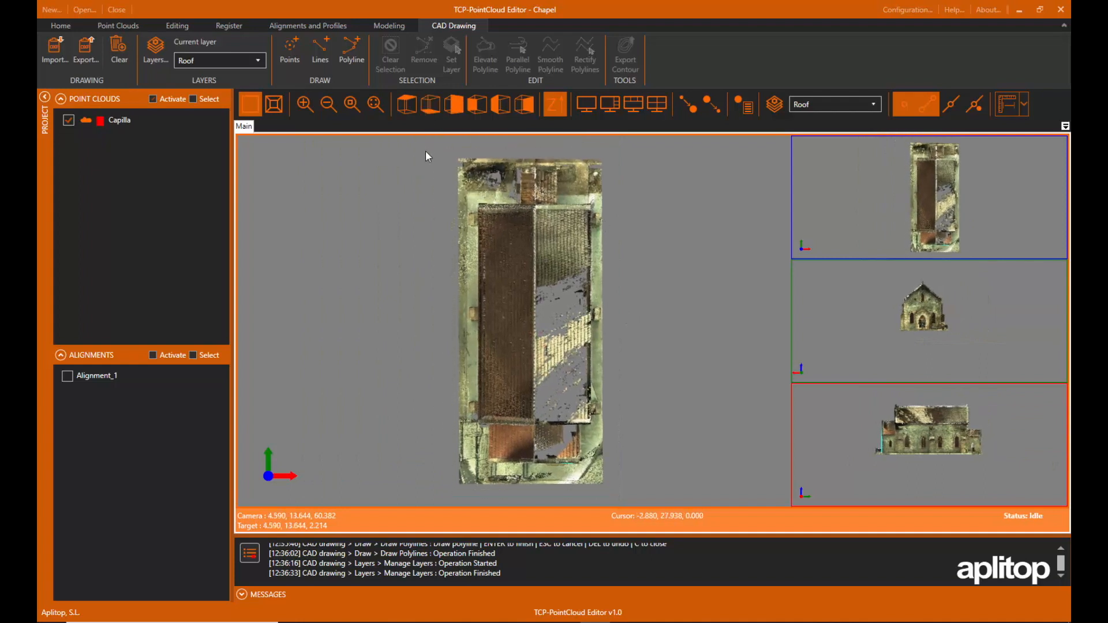
click(351, 52)
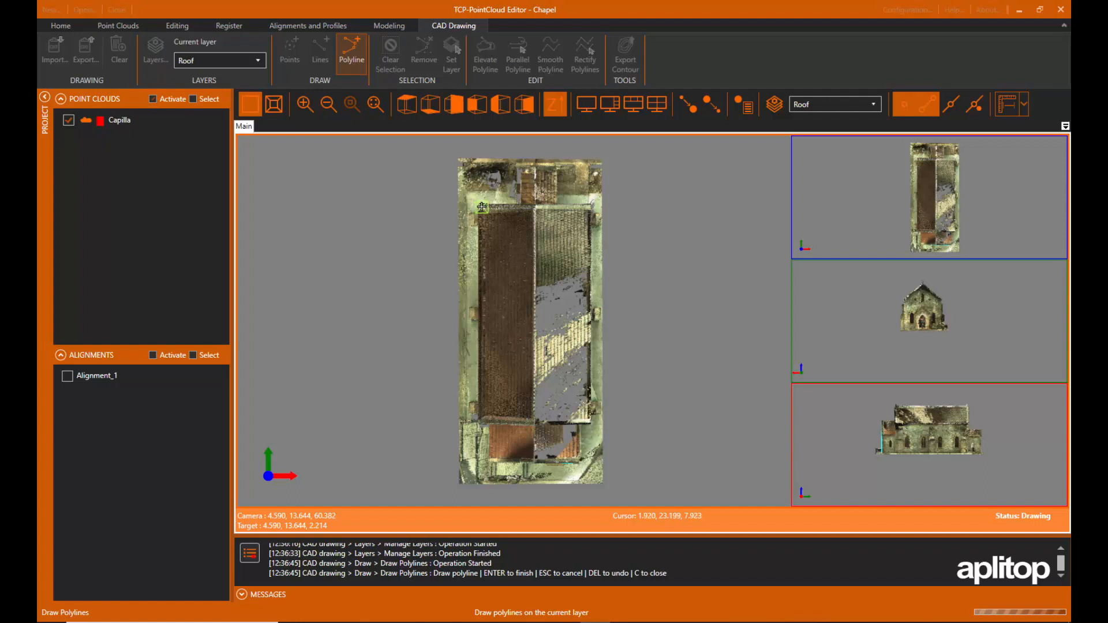
click(481, 206)
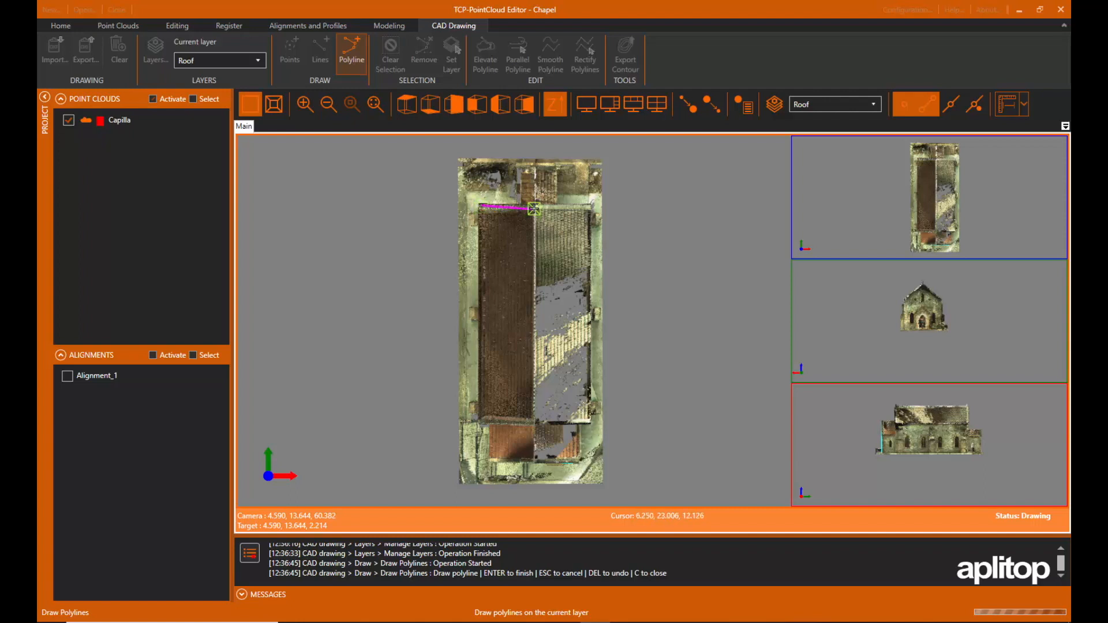
click(591, 206)
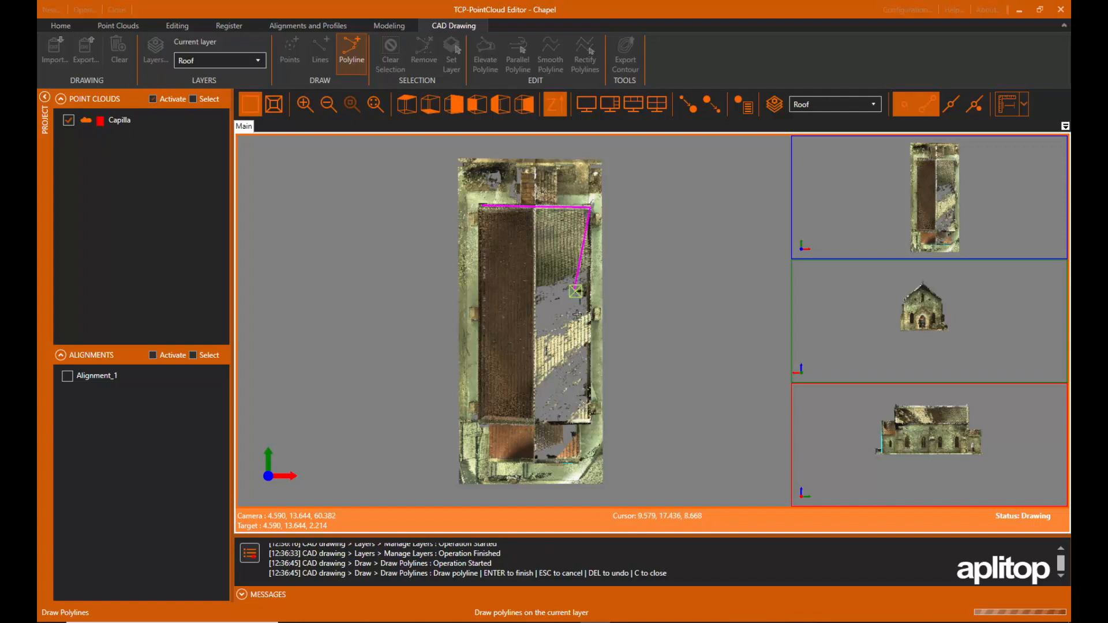
click(590, 423)
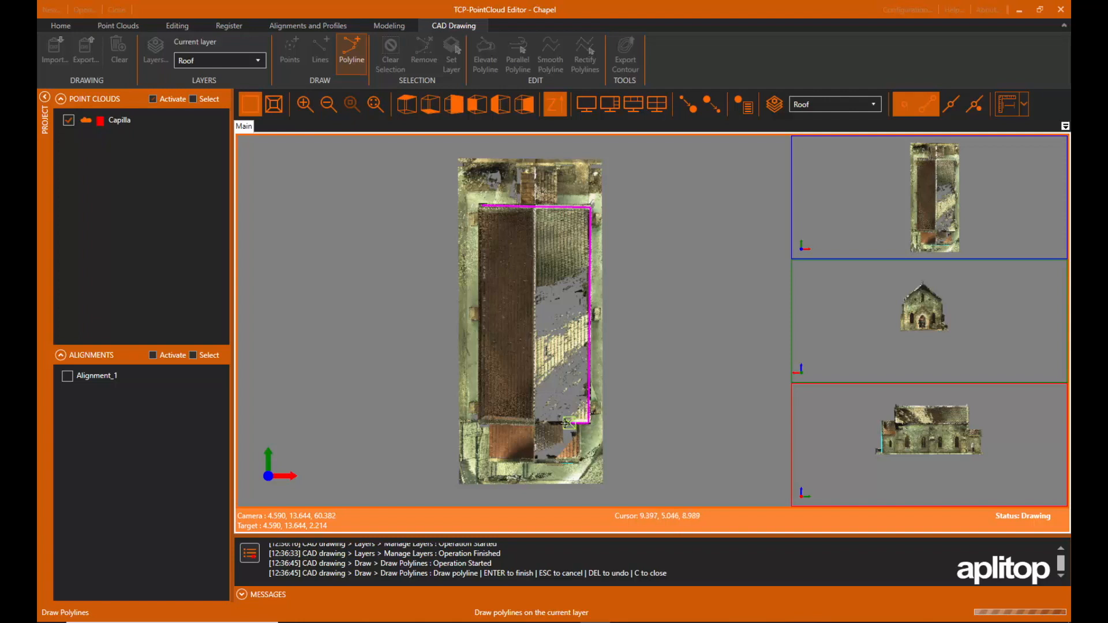
click(478, 422)
right_click(478, 422)
click(510, 467)
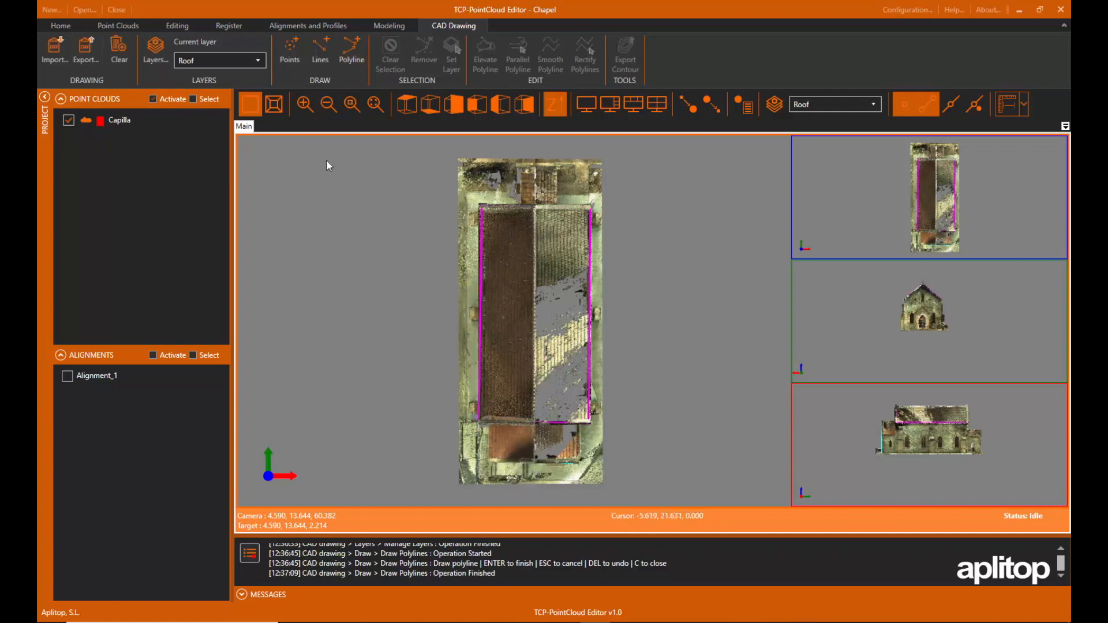
Draw a polyline along the main roof's ridge from one gable end to the other.
click(353, 53)
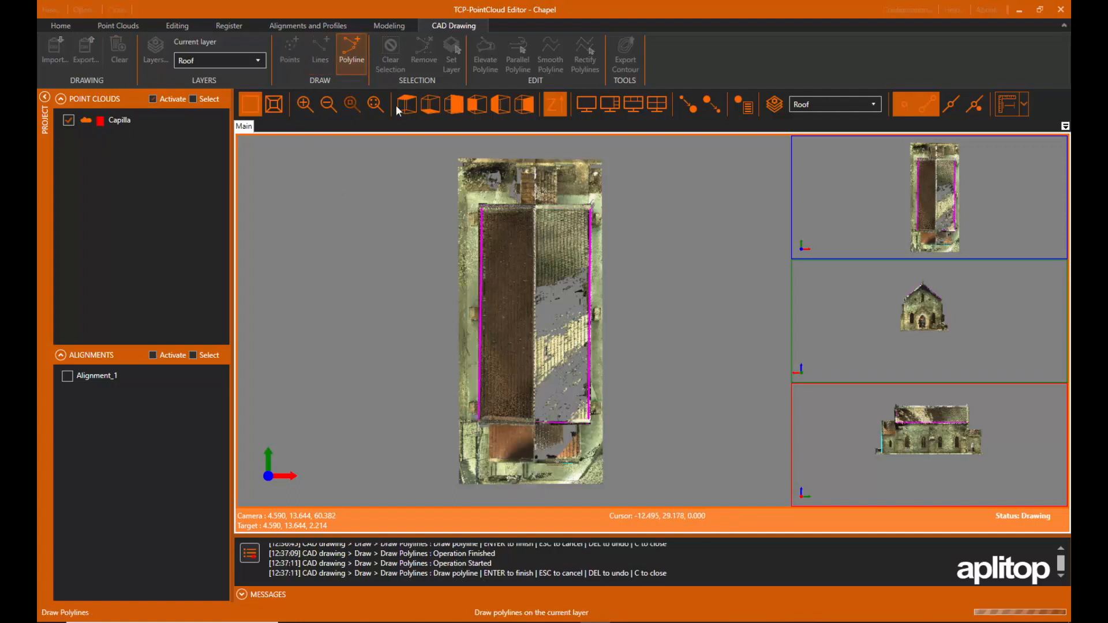
click(536, 206)
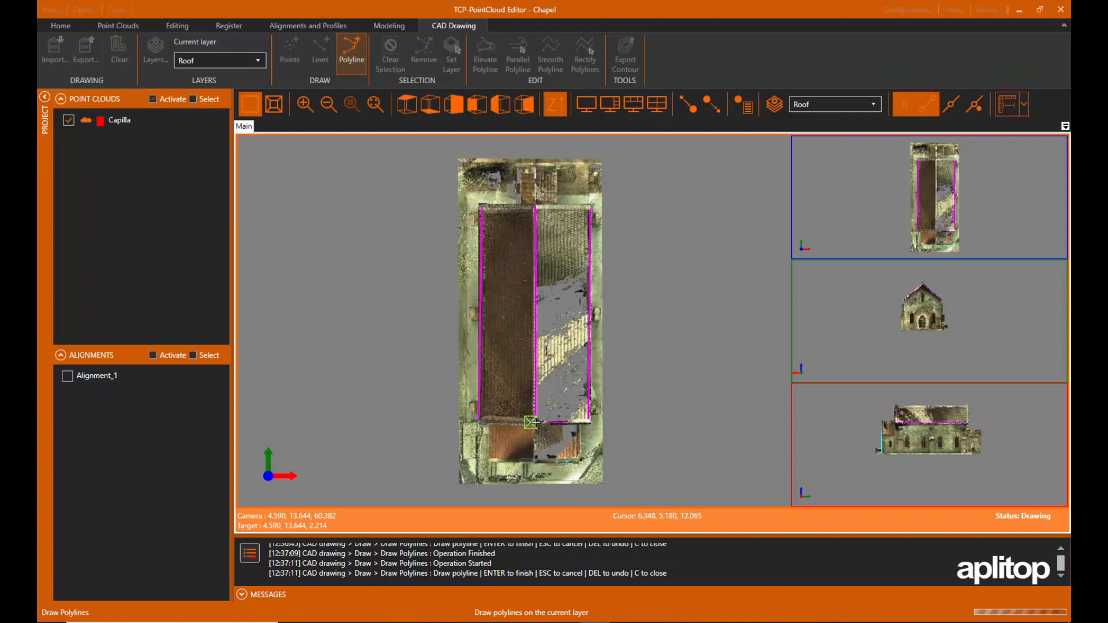
right_click(536, 423)
click(551, 431)
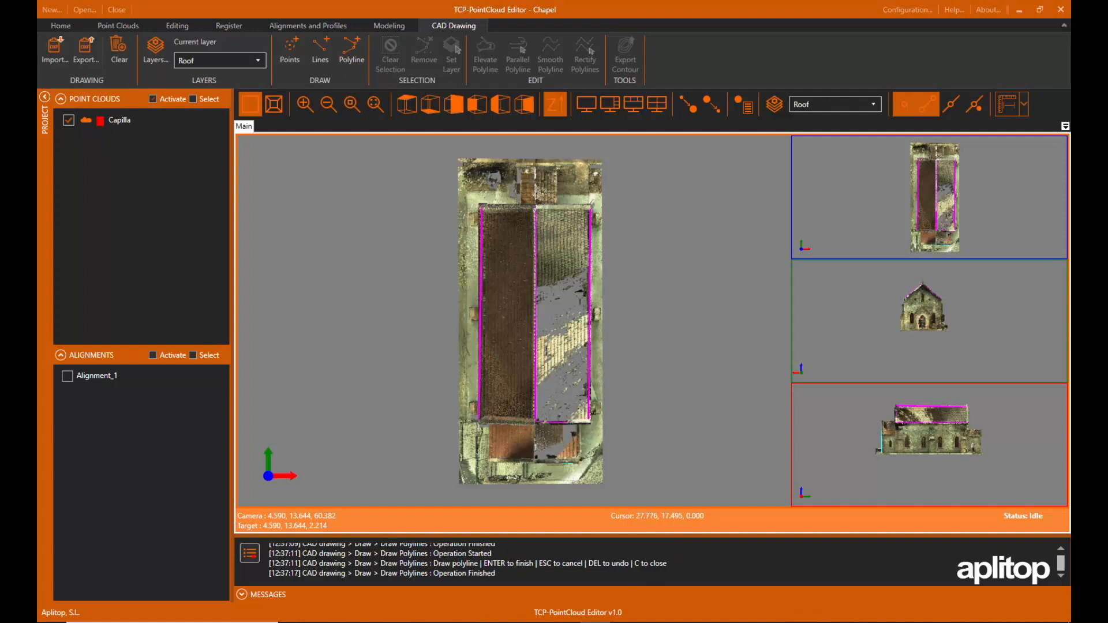
Check the drawn lines in 3D and export the drawing as a DWG file named Chapel1 in the Tcp PointCloud Editor Projects folder.
drag(542, 341, 711, 362)
scroll(688, 465, up, 4)
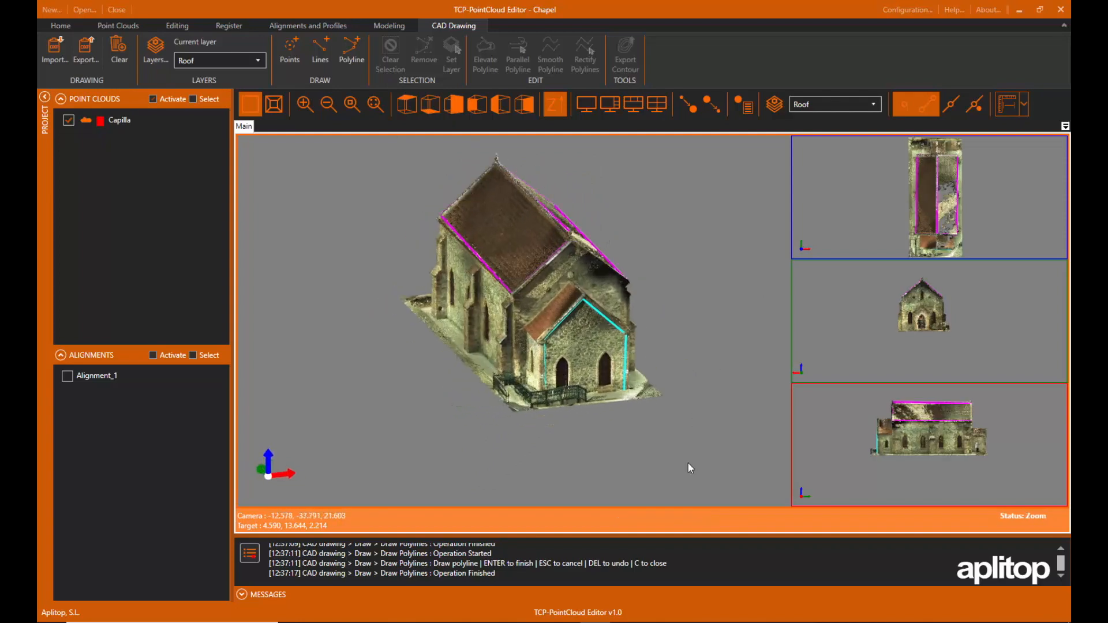
middle_drag(691, 317, 661, 363)
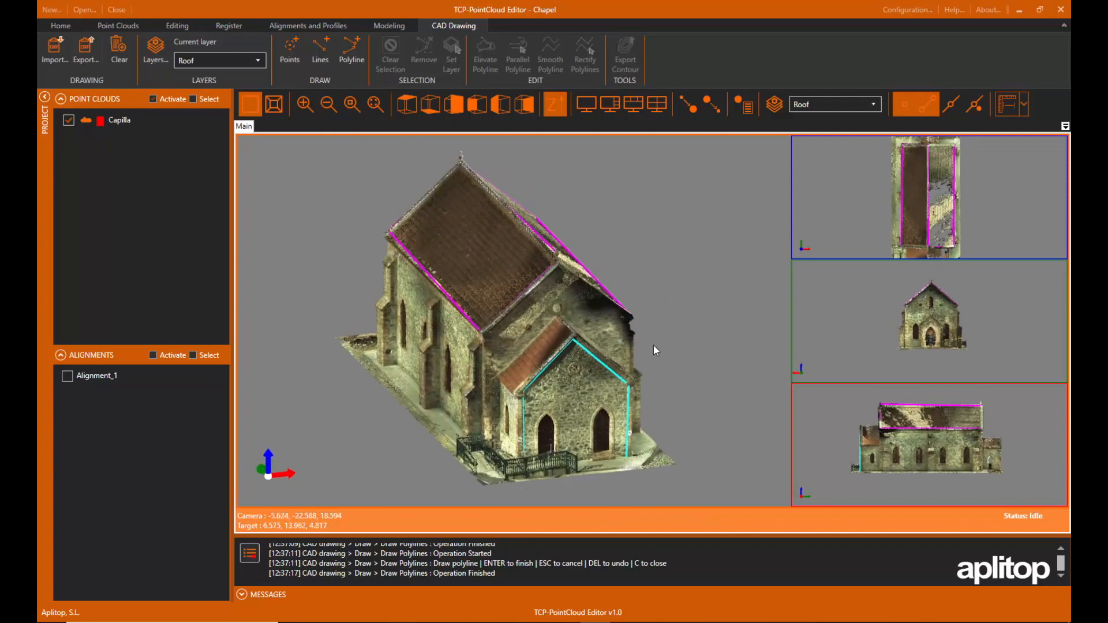
click(78, 45)
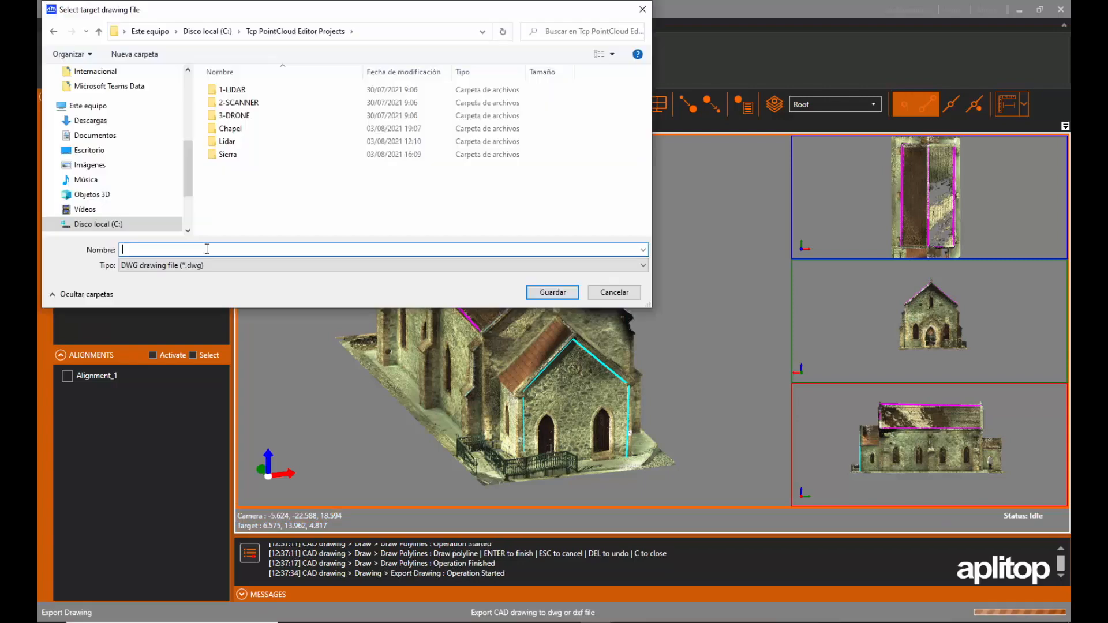
text(Chapel)
key(Escape)
key(Return)
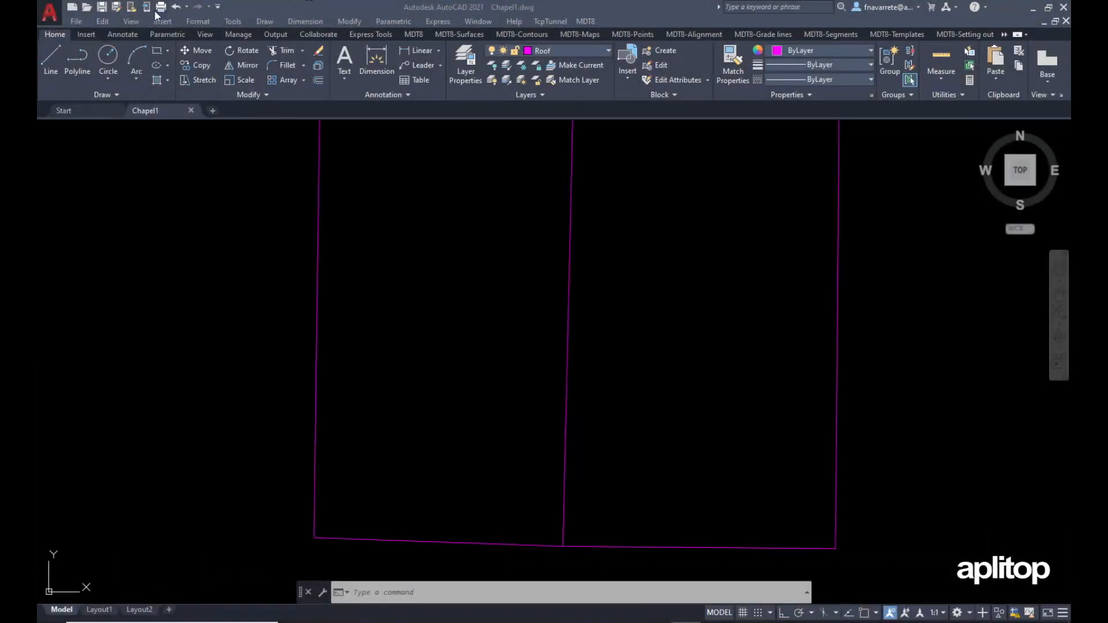
Zoom to the extents of the Chapel1 drawing and examine the exported outlines in 3D from the SE isometric view.
click(128, 19)
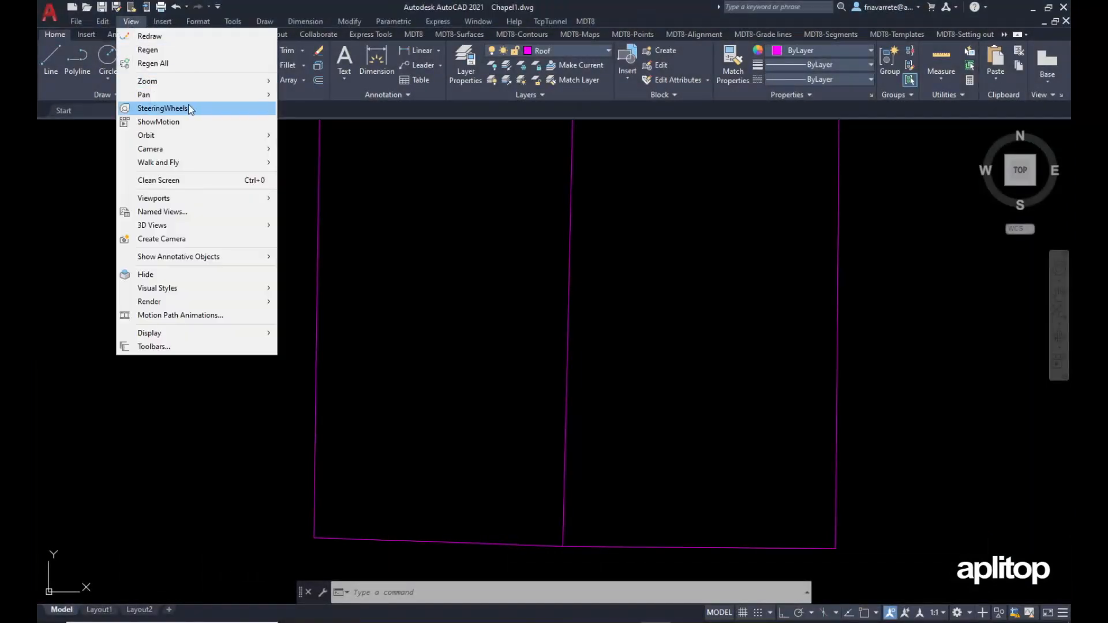
mouse_move(203, 83)
click(308, 233)
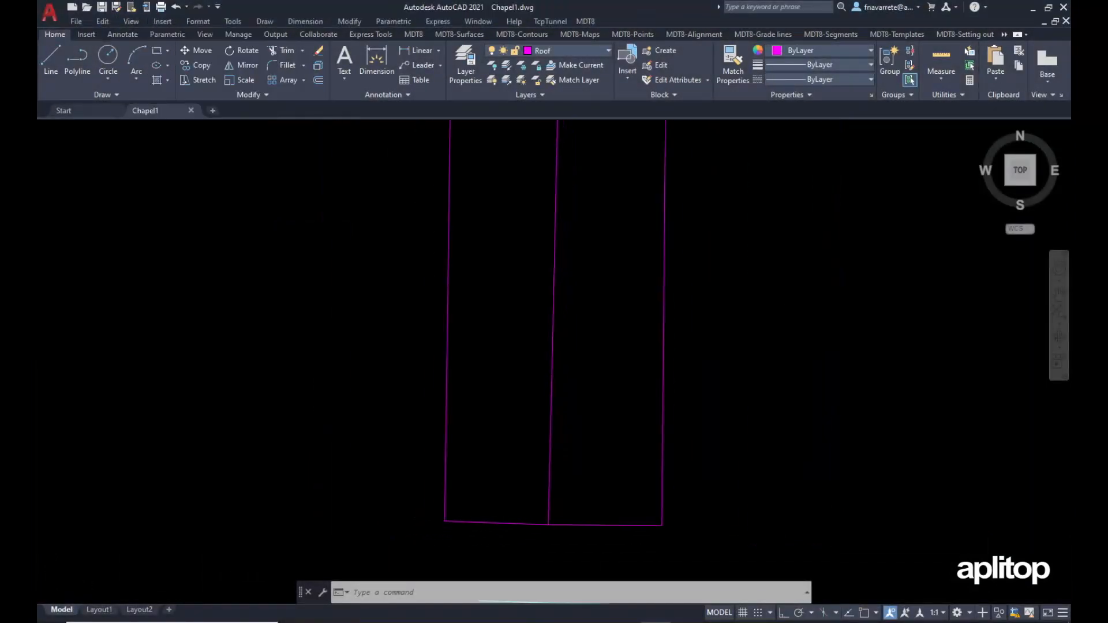
click(132, 22)
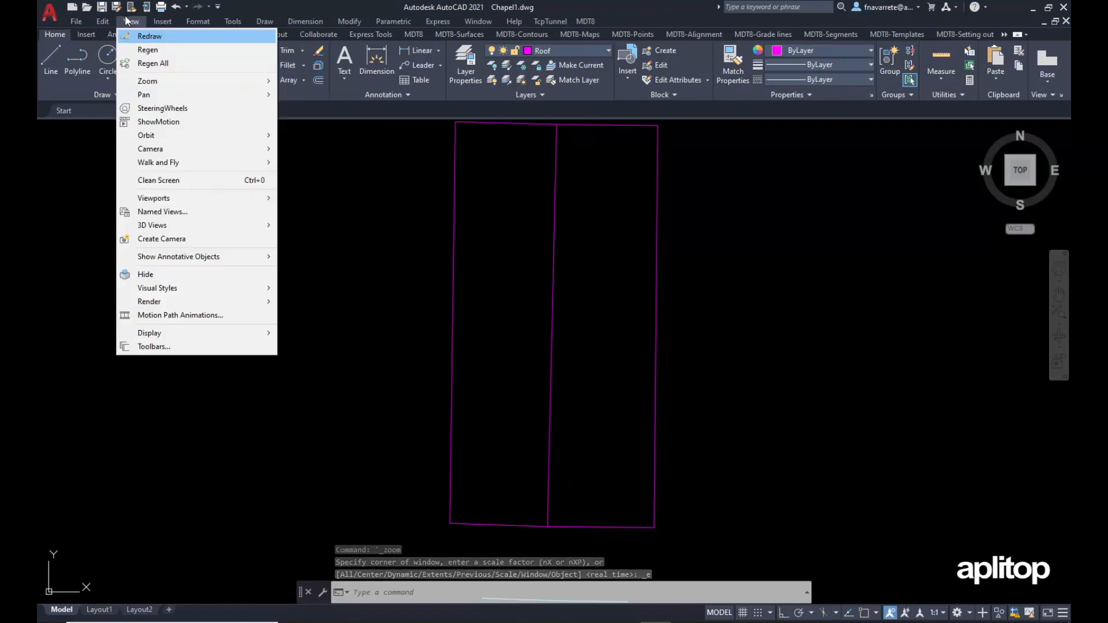
mouse_move(262, 225)
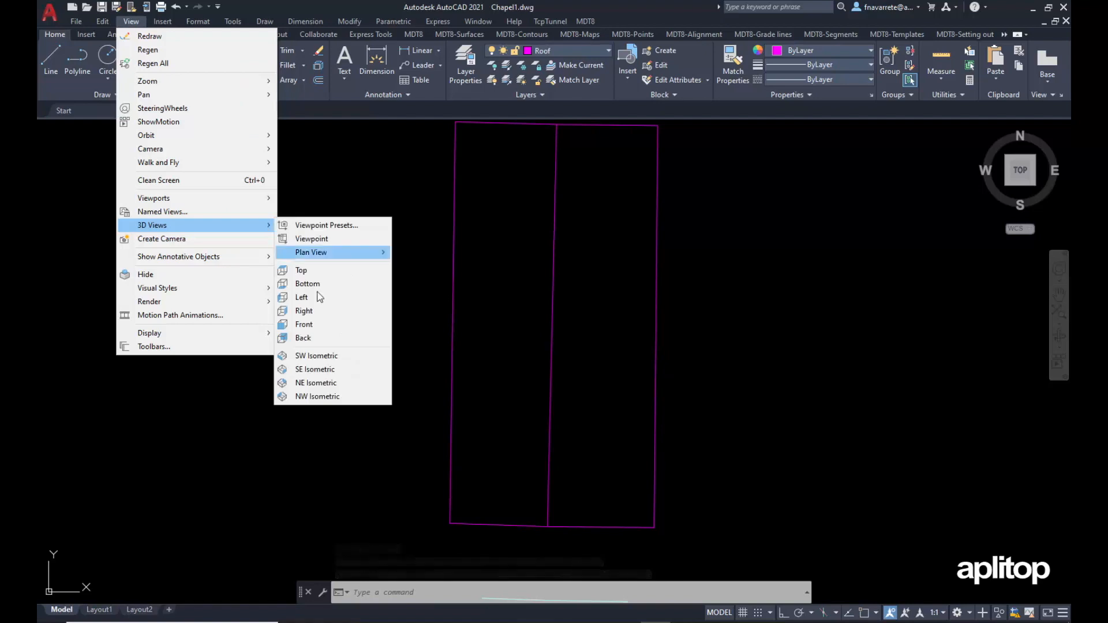
click(358, 369)
mouse_move(579, 403)
middle_down()
mouse_move(554, 333)
mouse_move(537, 366)
middle_up()
scroll(535, 366, down, 3)
scroll(536, 366, up, 2)
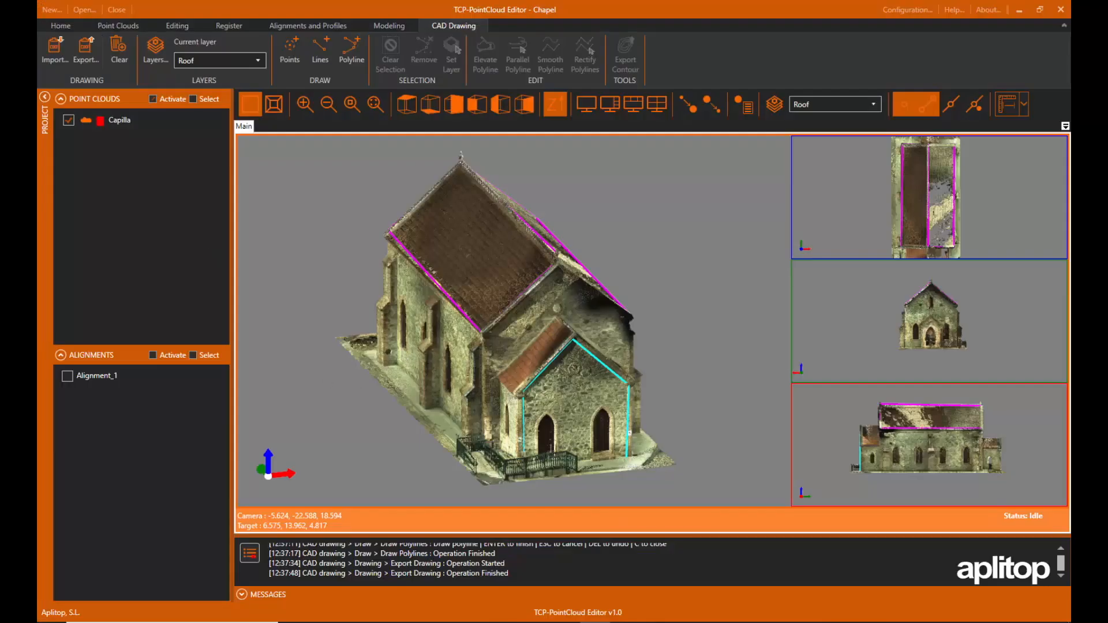
Switch to TCP-PointCloud Editor, hide the Facade and Roof drawing layers, and make layer 0 current.
click(159, 53)
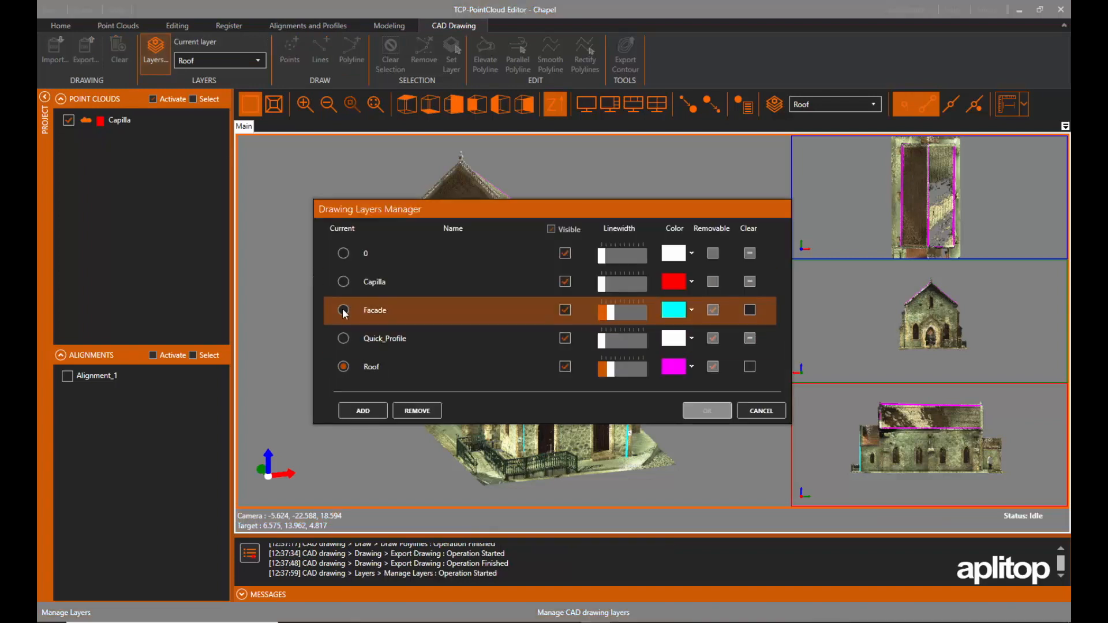
click(565, 310)
click(566, 367)
click(344, 254)
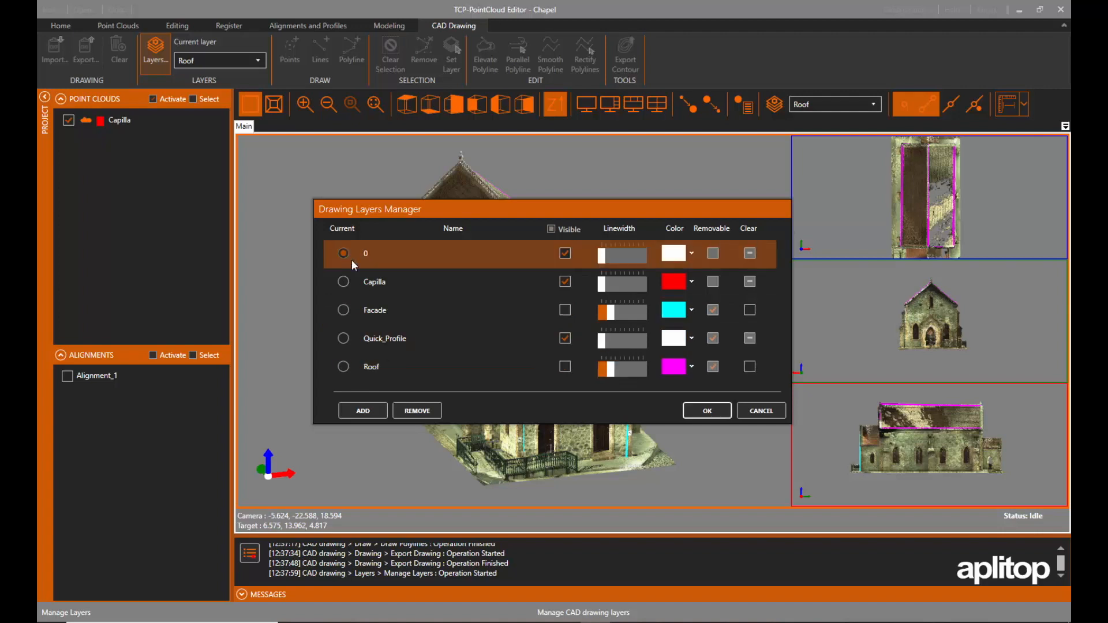
click(708, 411)
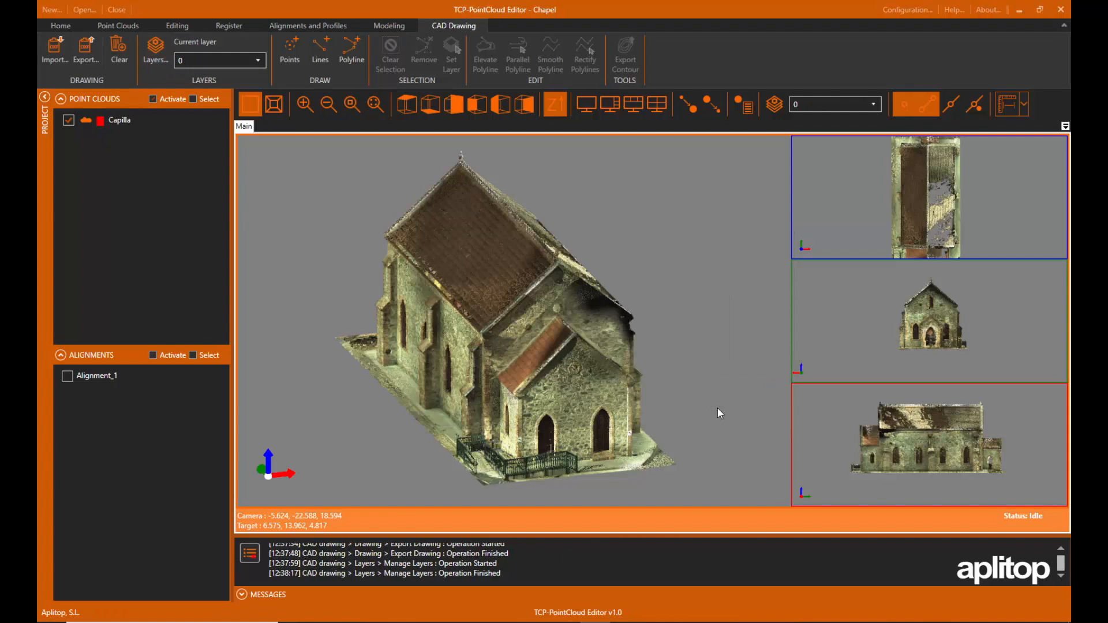
Import the existing detailed CAD drawing of the chapel and inspect its lines against the point cloud around the front facade.
click(60, 53)
double_click(238, 132)
double_click(255, 90)
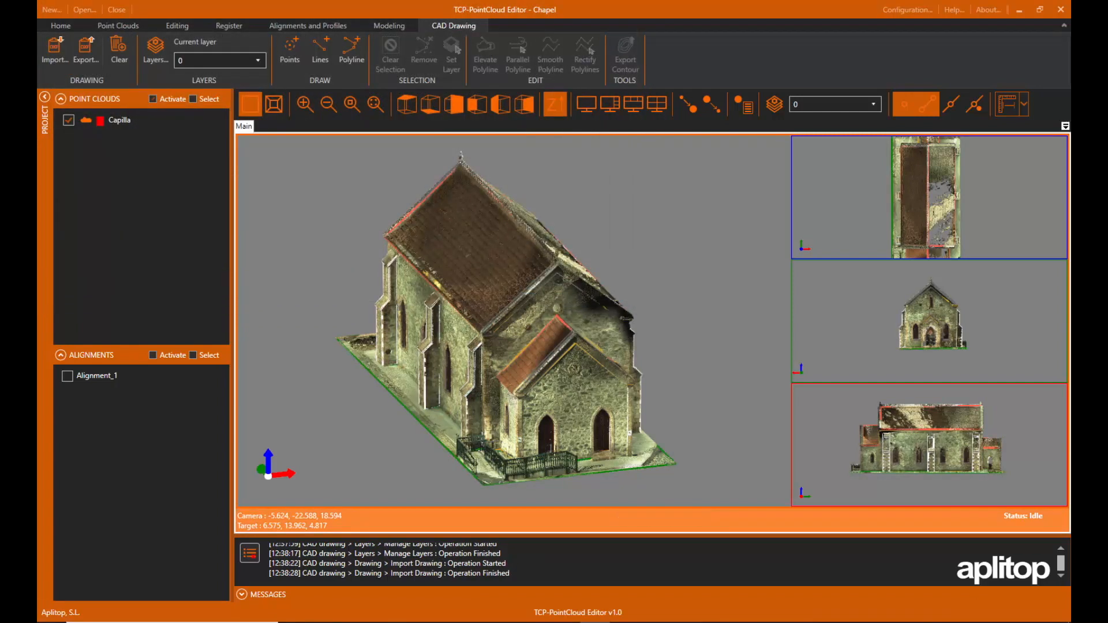
scroll(532, 456, up, 3)
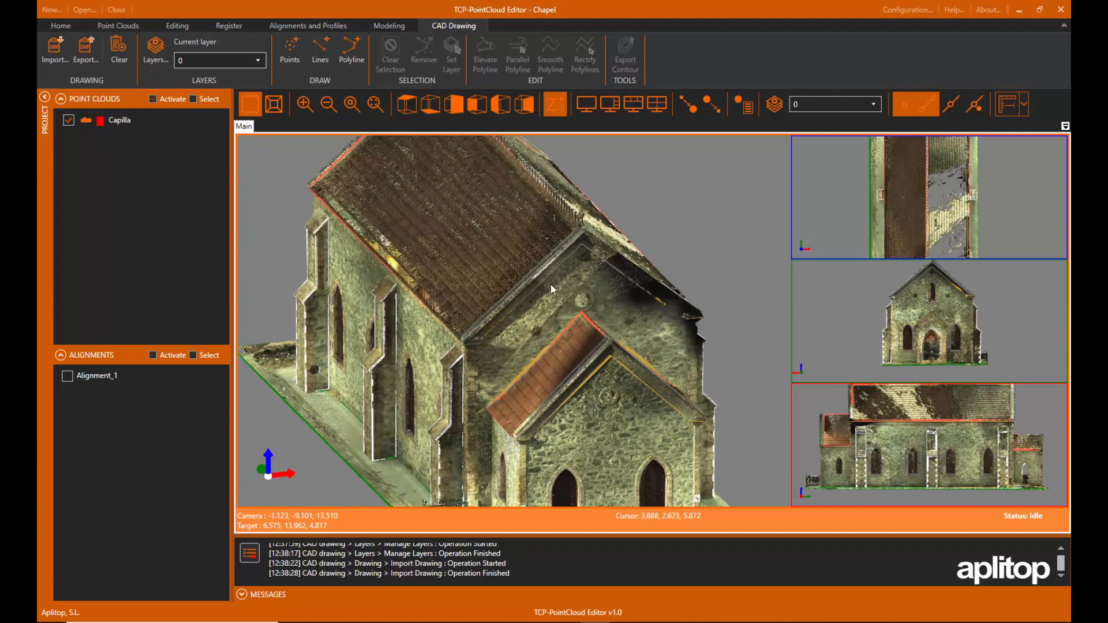
scroll(553, 257, up, 1)
middle_drag(553, 257, 560, 204)
scroll(591, 362, up, 4)
scroll(564, 286, down, 4)
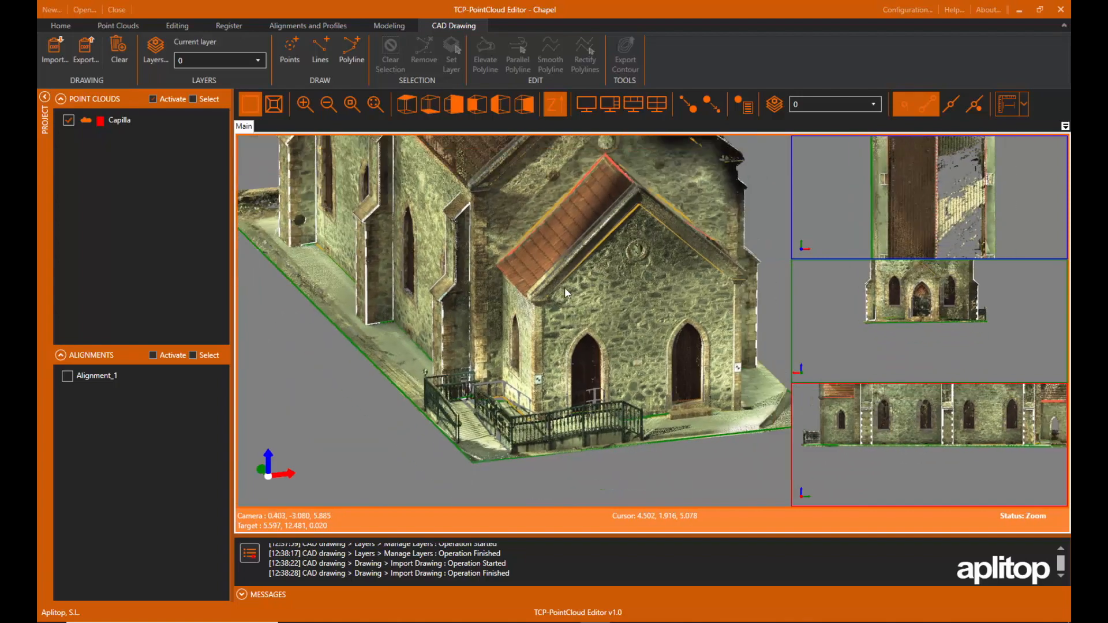
Hide the Capilla point cloud, examine the imported lines from the chapel's front and long side, and show the cloud again.
click(68, 120)
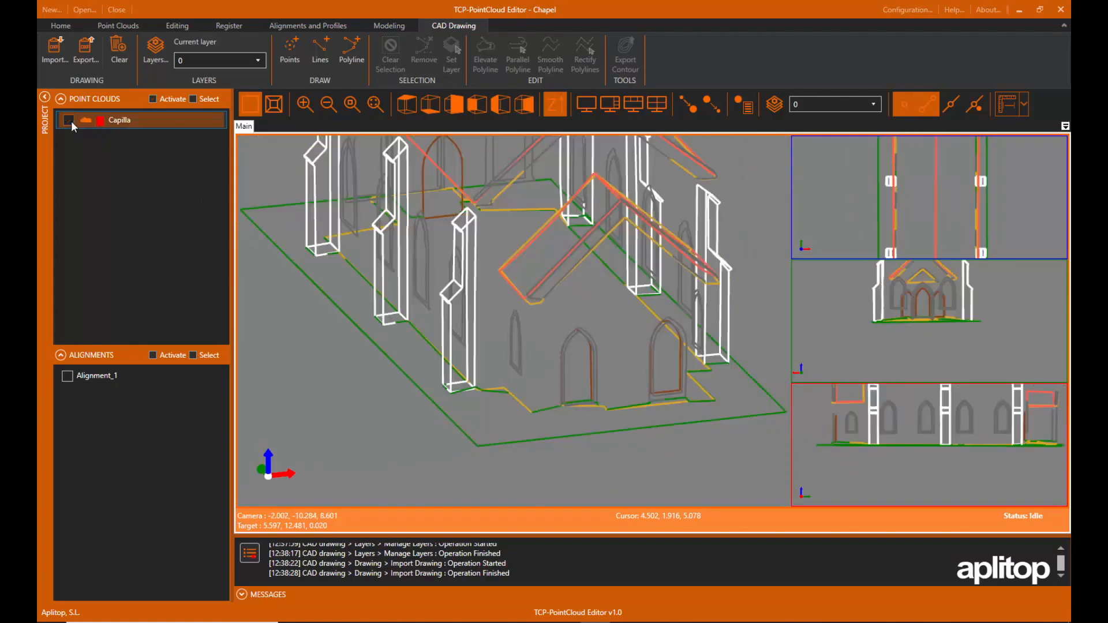
scroll(528, 326, up, 3)
middle_drag(528, 325, 492, 350)
scroll(466, 249, down, 4)
middle_drag(428, 316, 575, 329)
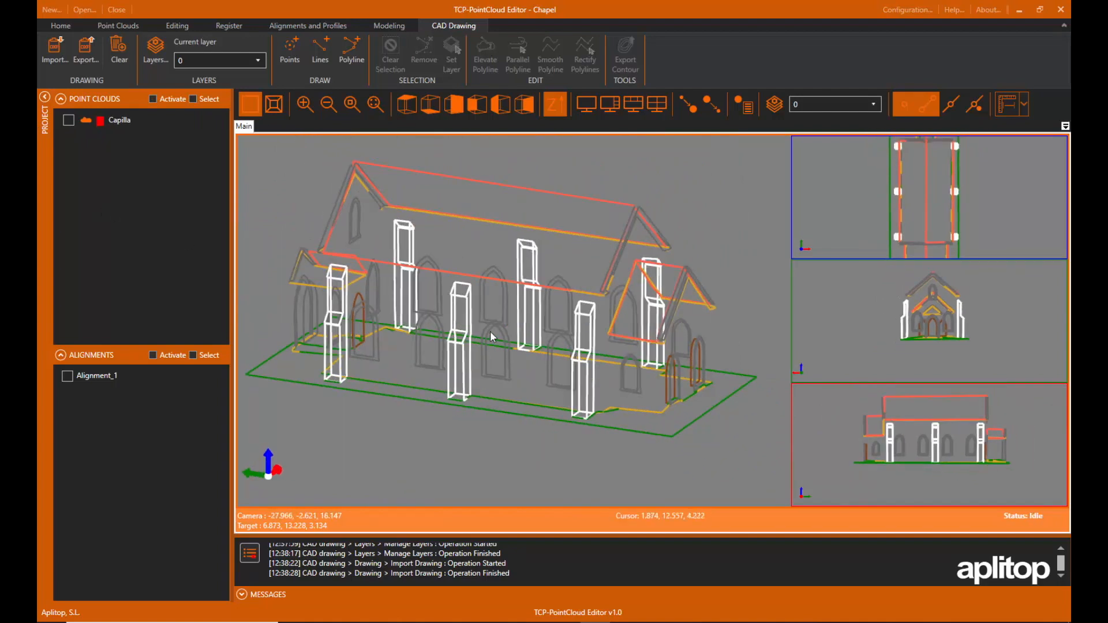
scroll(509, 395, up, 3)
scroll(482, 372, down, 2)
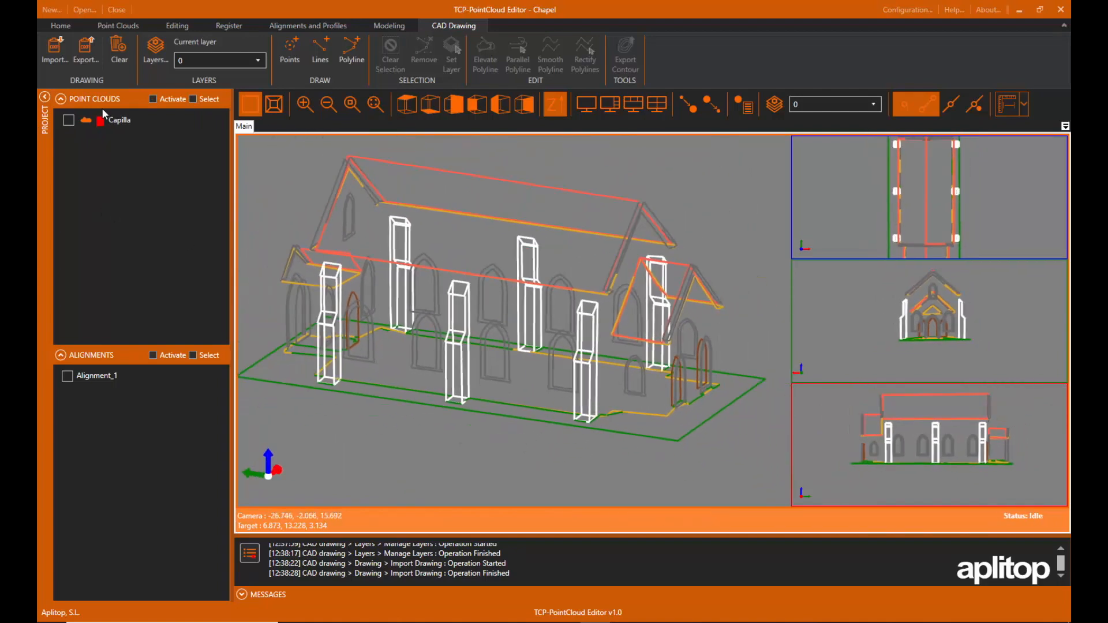
click(68, 120)
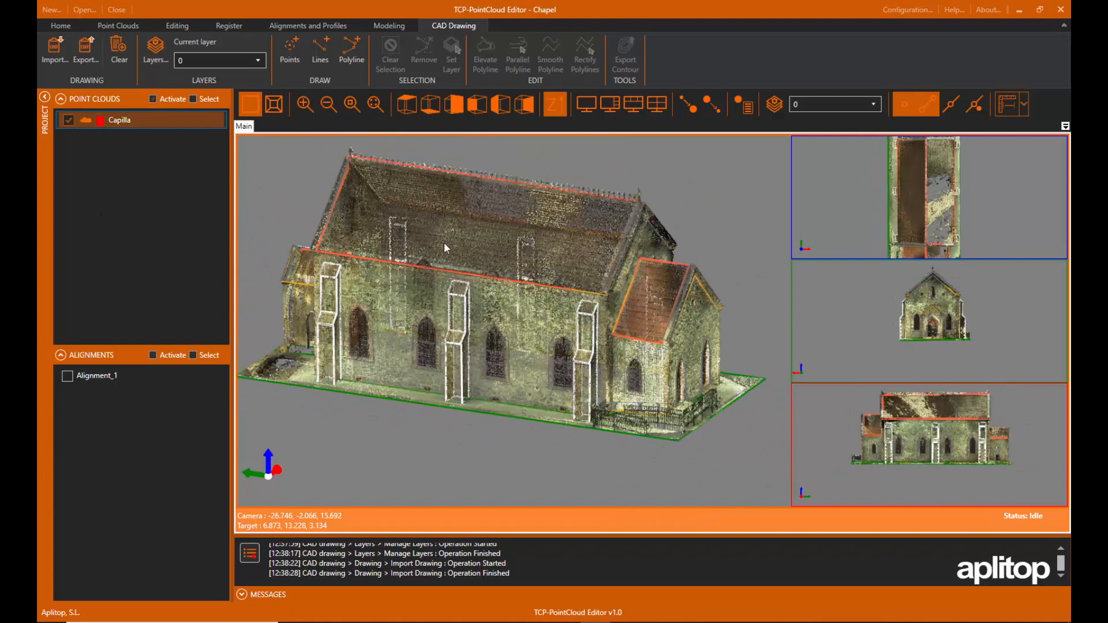